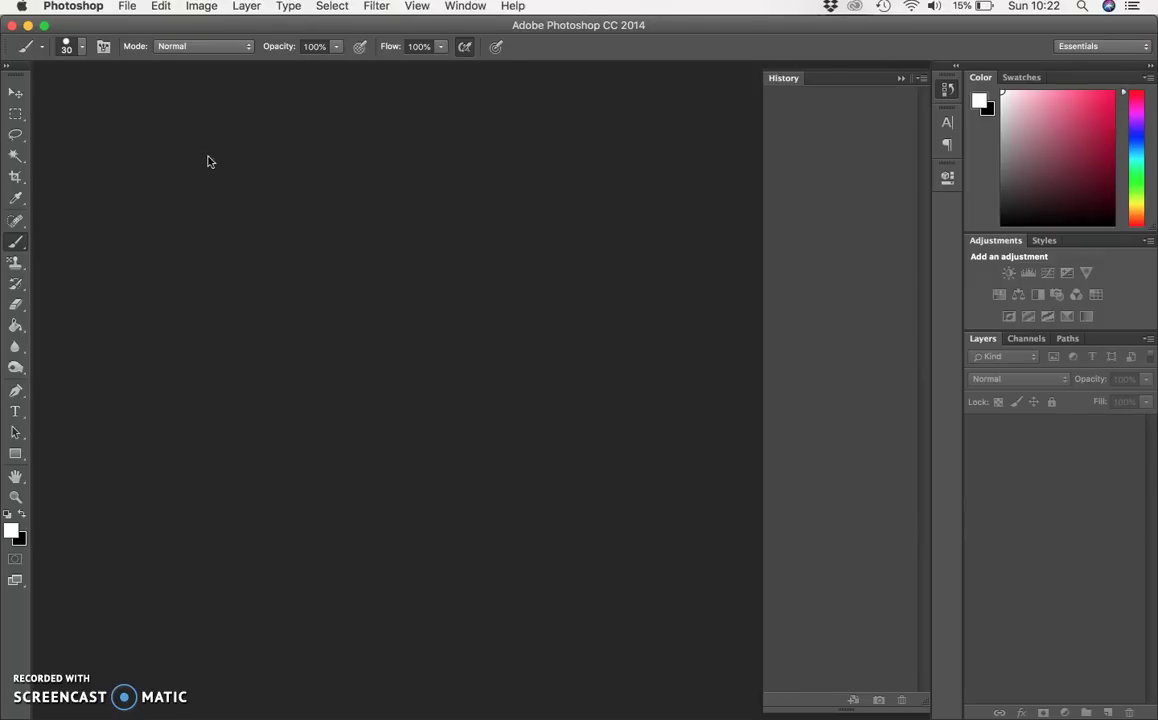
- Open the Photomerge dialog from File > Automate
{"action": "left_click", "coordinate": [130, 6]}
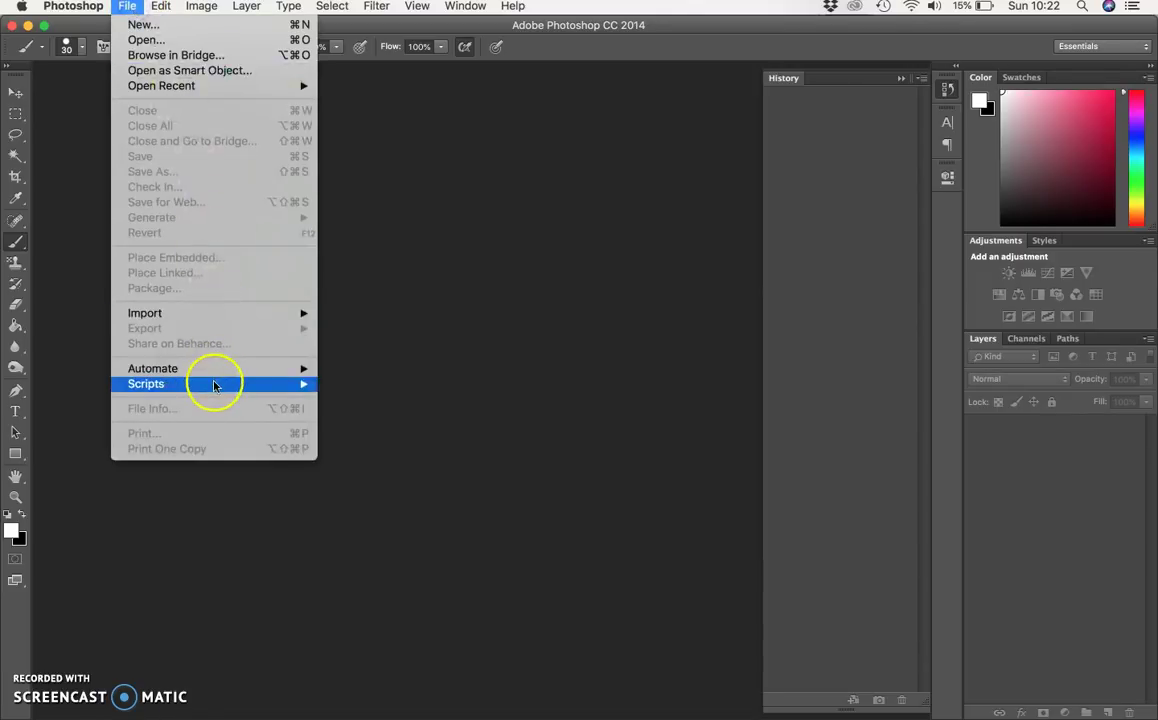
{"action": "mouse_move", "coordinate": [213, 369]}
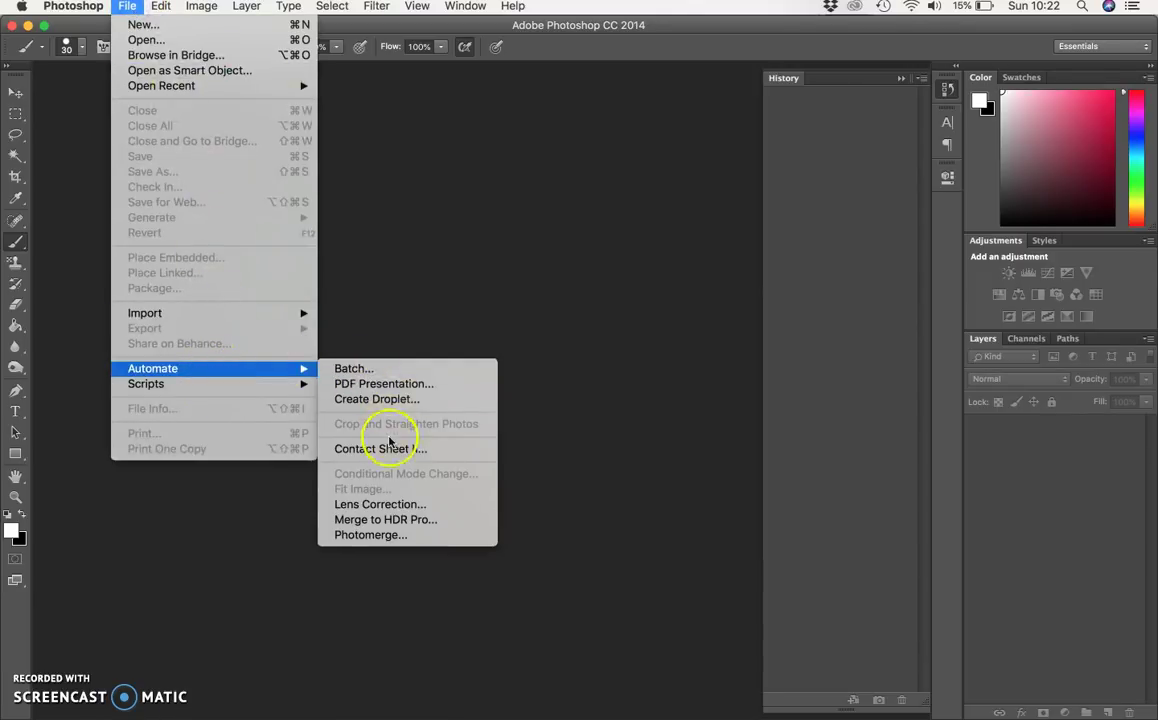
{"action": "left_click", "coordinate": [400, 537]}
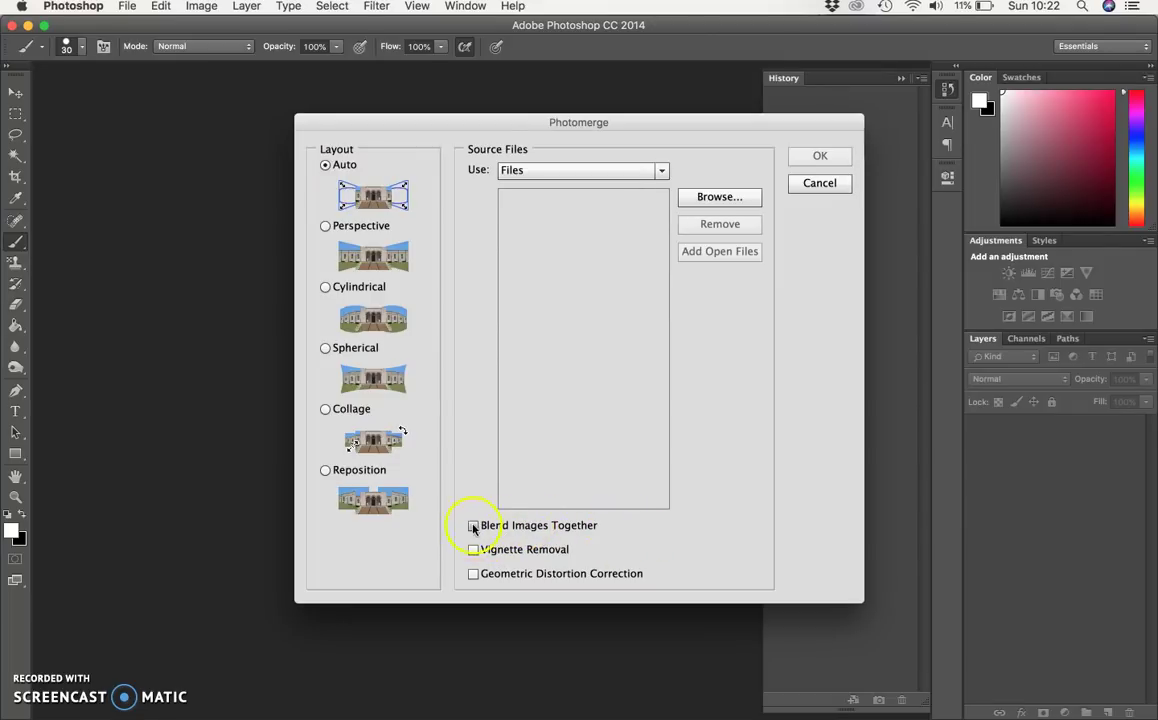
- Load DSC_4097 to DSC_4100 from the Desktop multime folder and run Photomerge without blending
{"action": "left_click", "coordinate": [712, 199]}
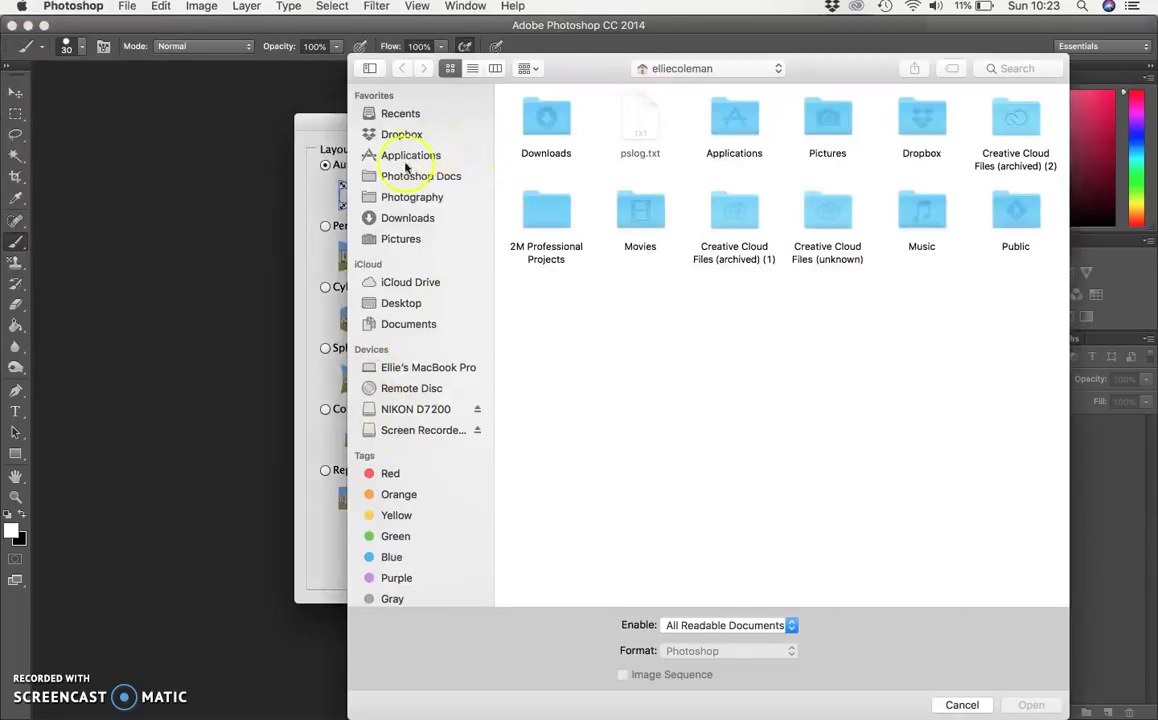
{"action": "left_click", "coordinate": [400, 303]}
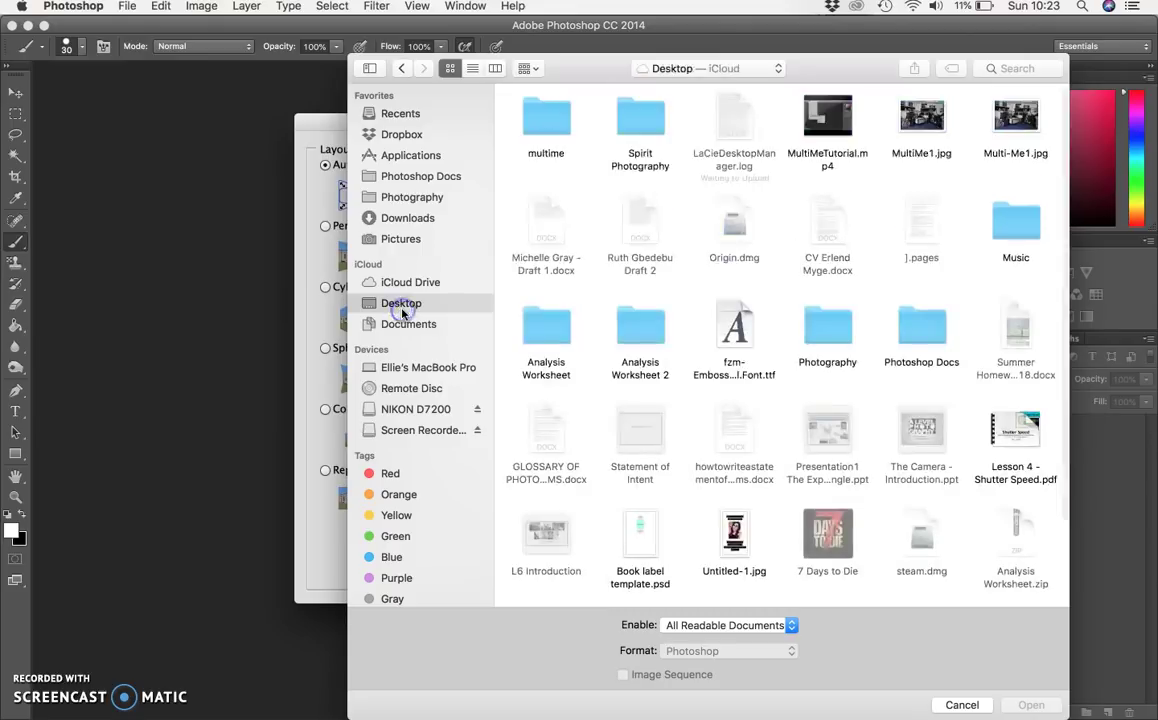
{"action": "left_click", "coordinate": [549, 135]}
{"action": "double_click", "coordinate": [549, 135]}
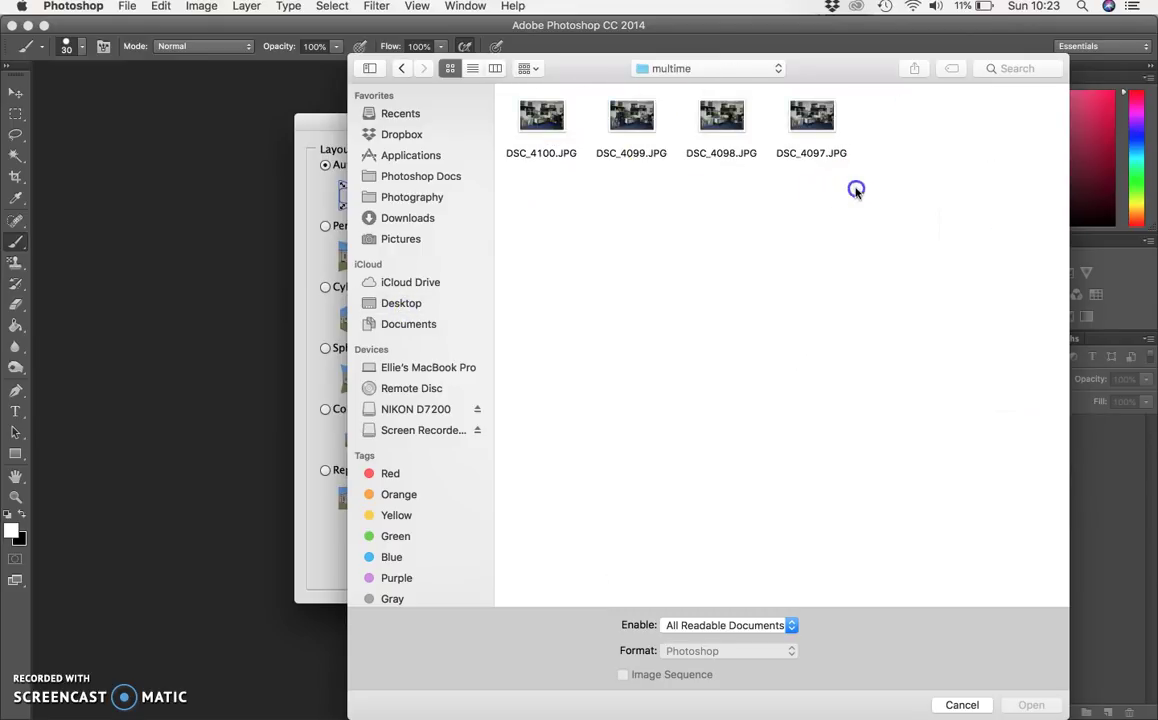
{"action": "left_click_drag", "start_coordinate": [856, 190], "coordinate": [611, 167]}
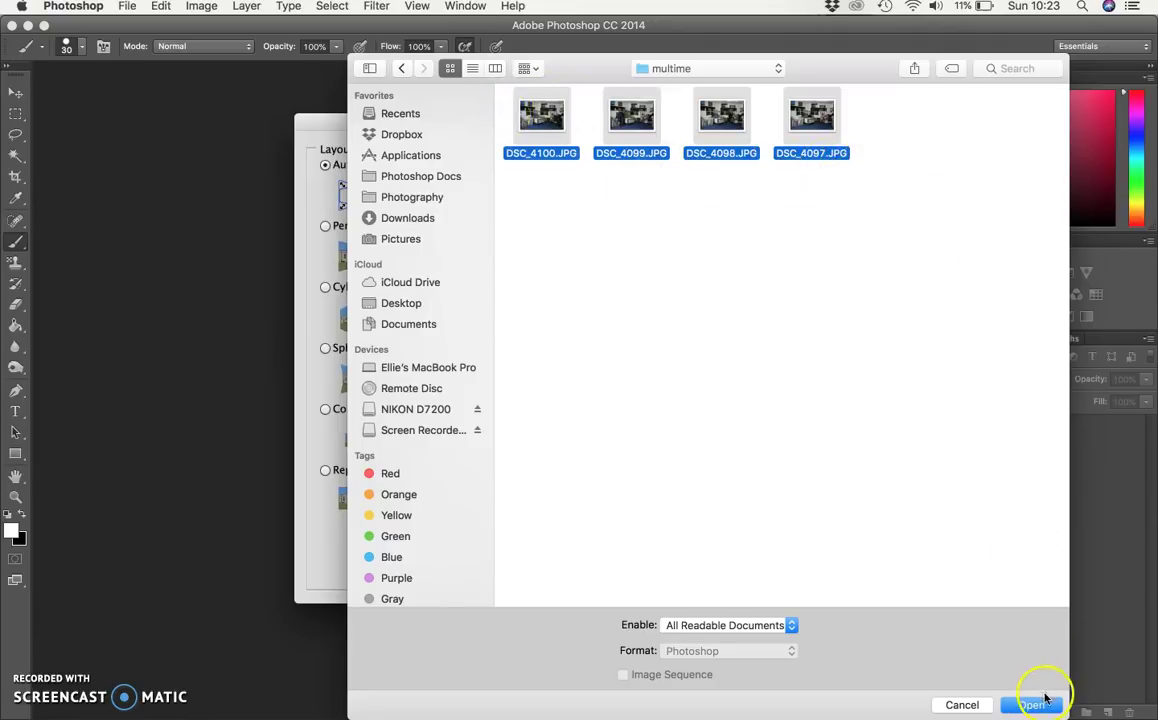
{"action": "left_click", "coordinate": [1040, 705]}
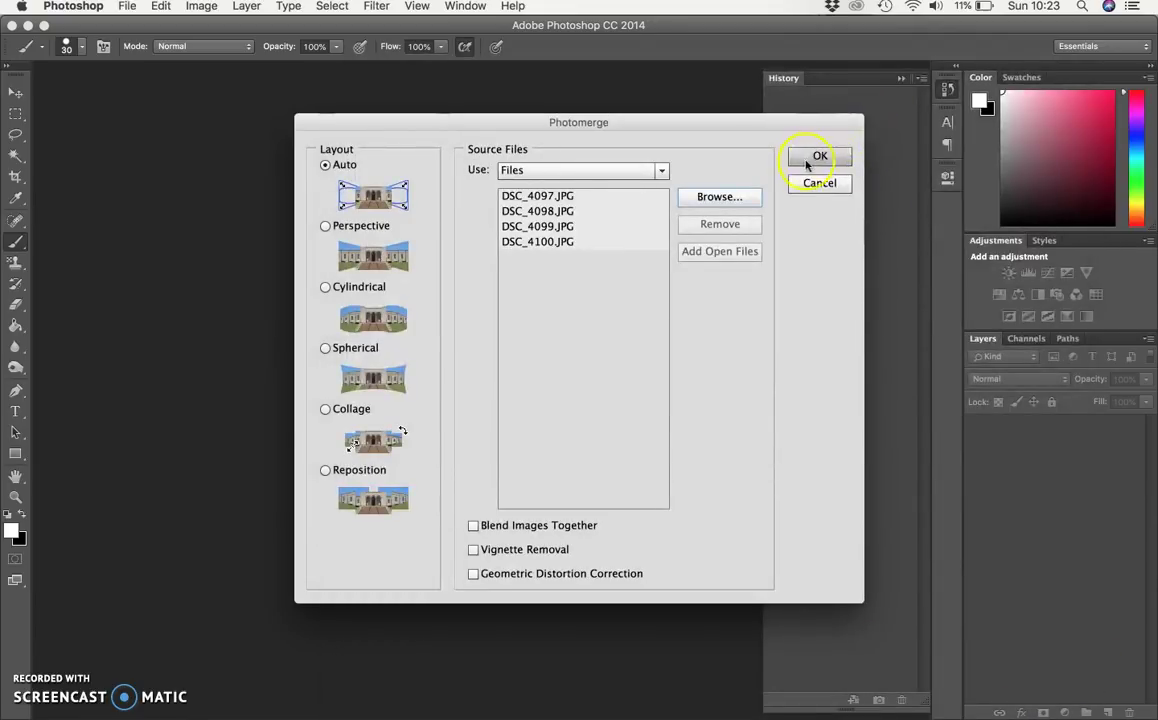
{"action": "left_click", "coordinate": [818, 162]}
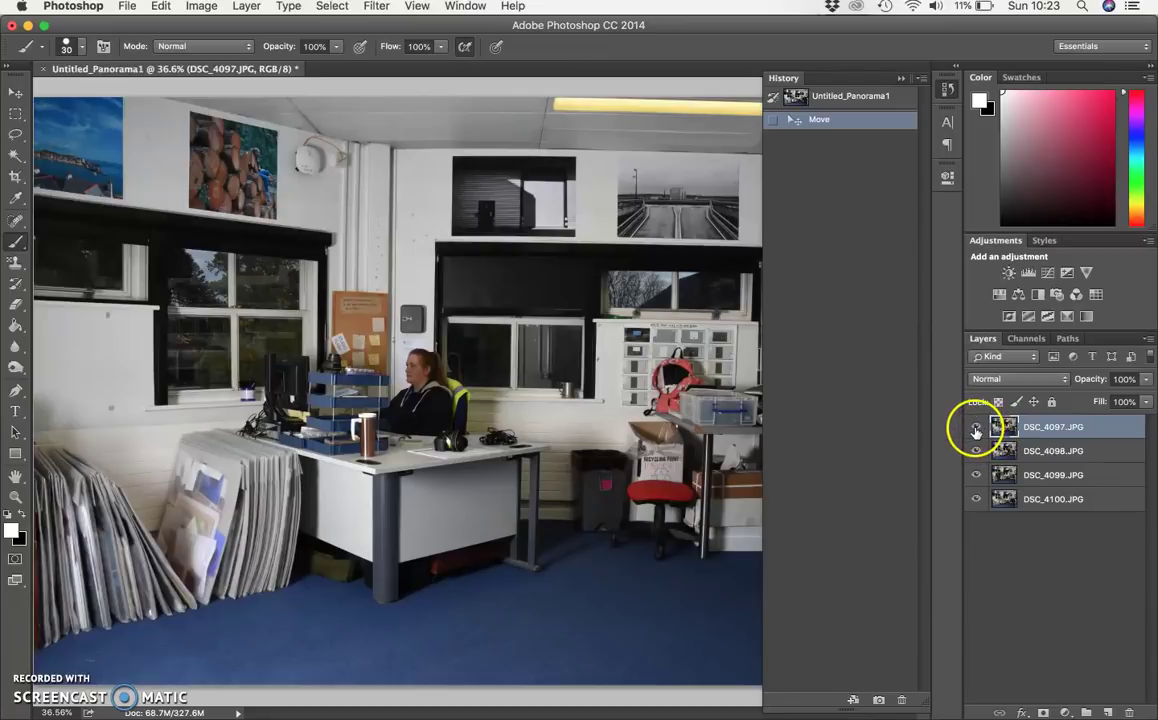
- Toggle DSC_4097, DSC_4098 and DSC_4099 visibility off and back on to compare each photo
{"action": "left_click", "coordinate": [975, 427]}
{"action": "left_click", "coordinate": [975, 451]}
{"action": "left_click", "coordinate": [975, 475]}
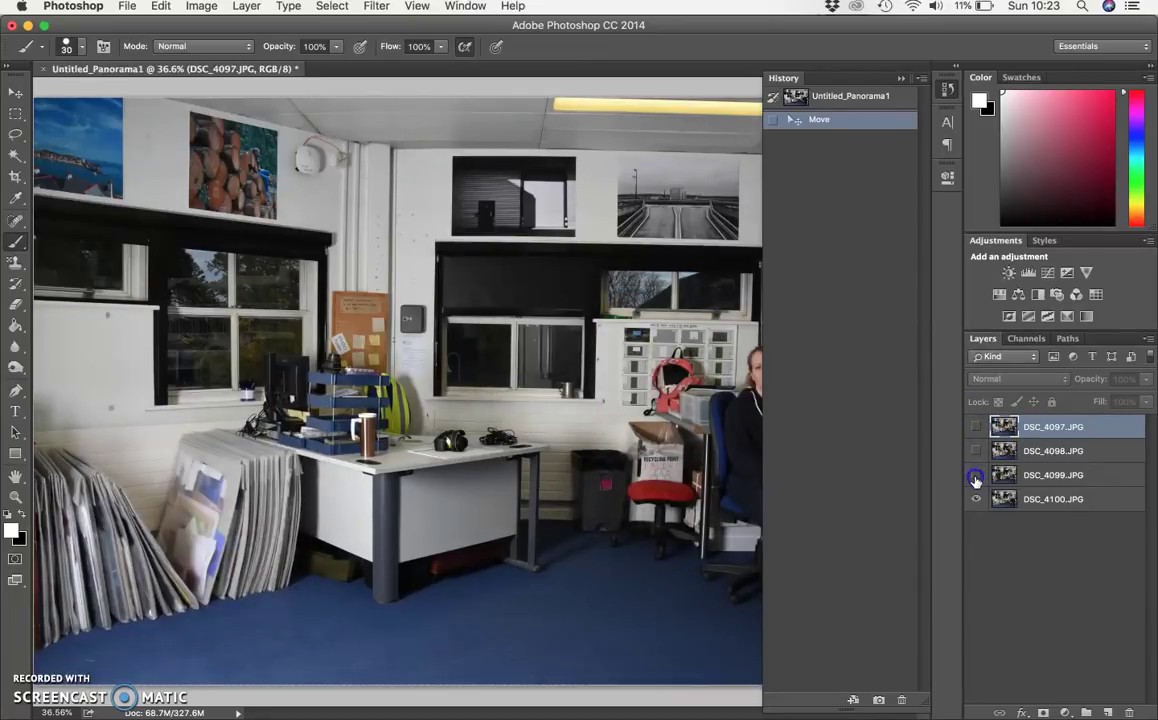
{"action": "left_click", "coordinate": [975, 475]}
{"action": "left_click", "coordinate": [975, 451]}
{"action": "left_click", "coordinate": [975, 427]}
- Collapse the History panel, hide DSC_4097 and DSC_4098, and select DSC_4099
{"action": "left_click", "coordinate": [947, 89]}
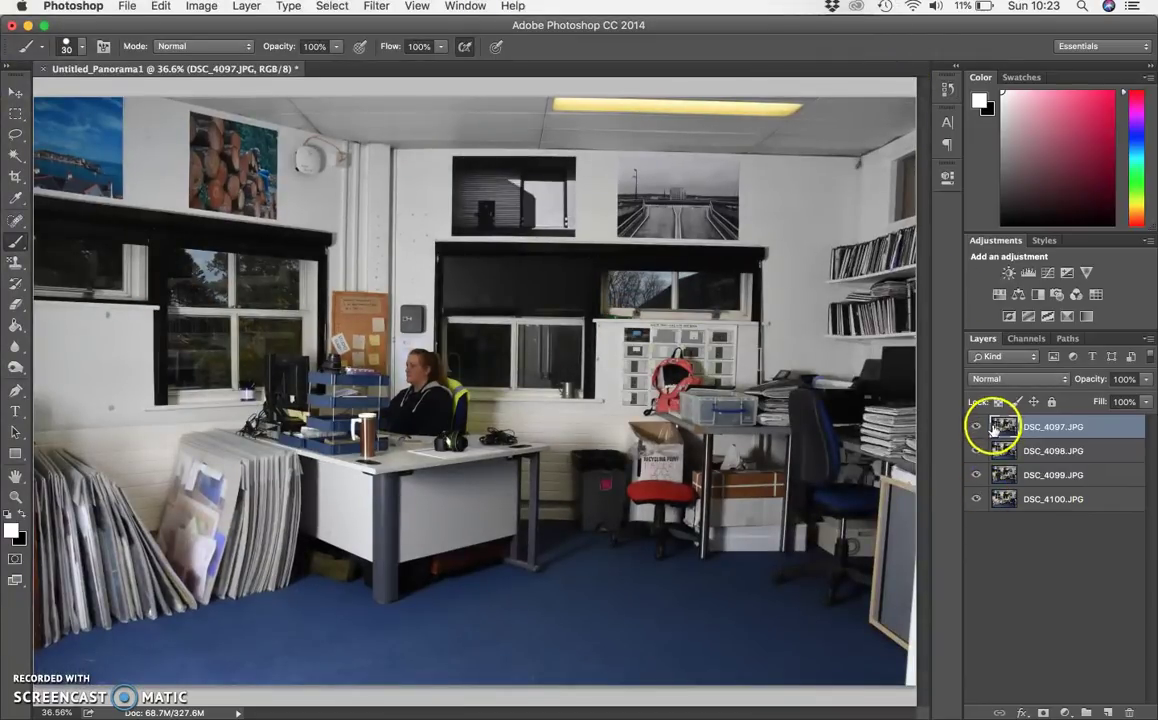
{"action": "left_click", "coordinate": [977, 427]}
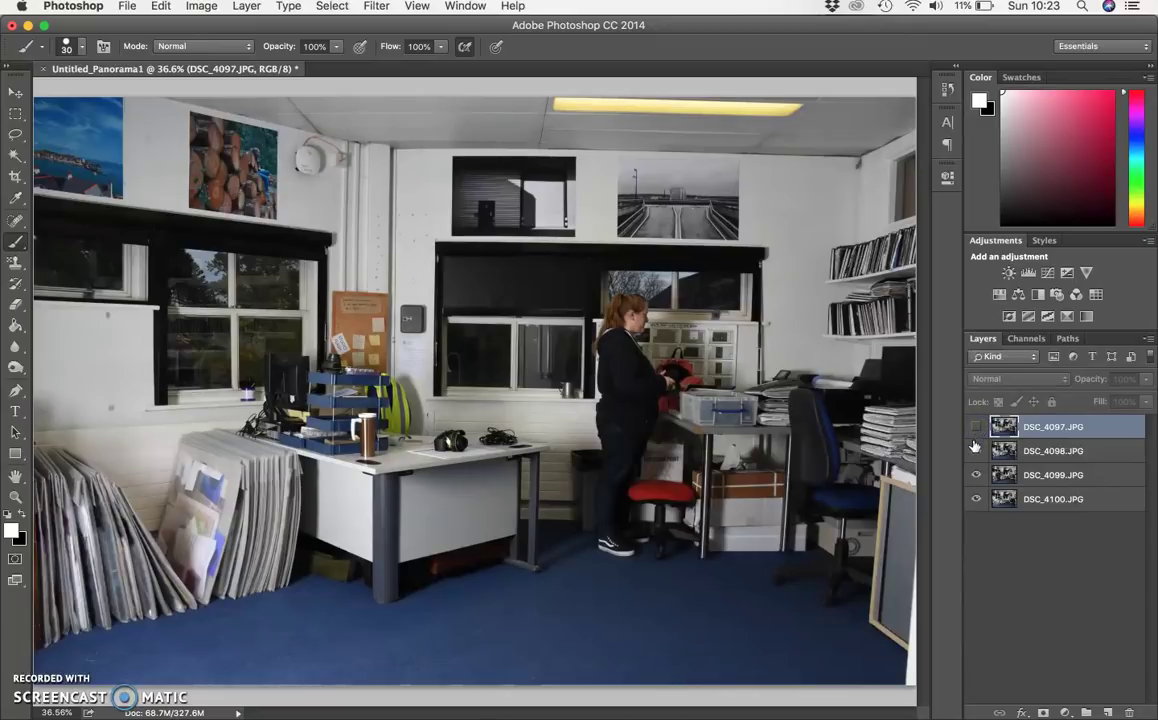
{"action": "left_click", "coordinate": [977, 451]}
{"action": "left_click", "coordinate": [1050, 489]}
{"action": "left_click", "coordinate": [1046, 479]}
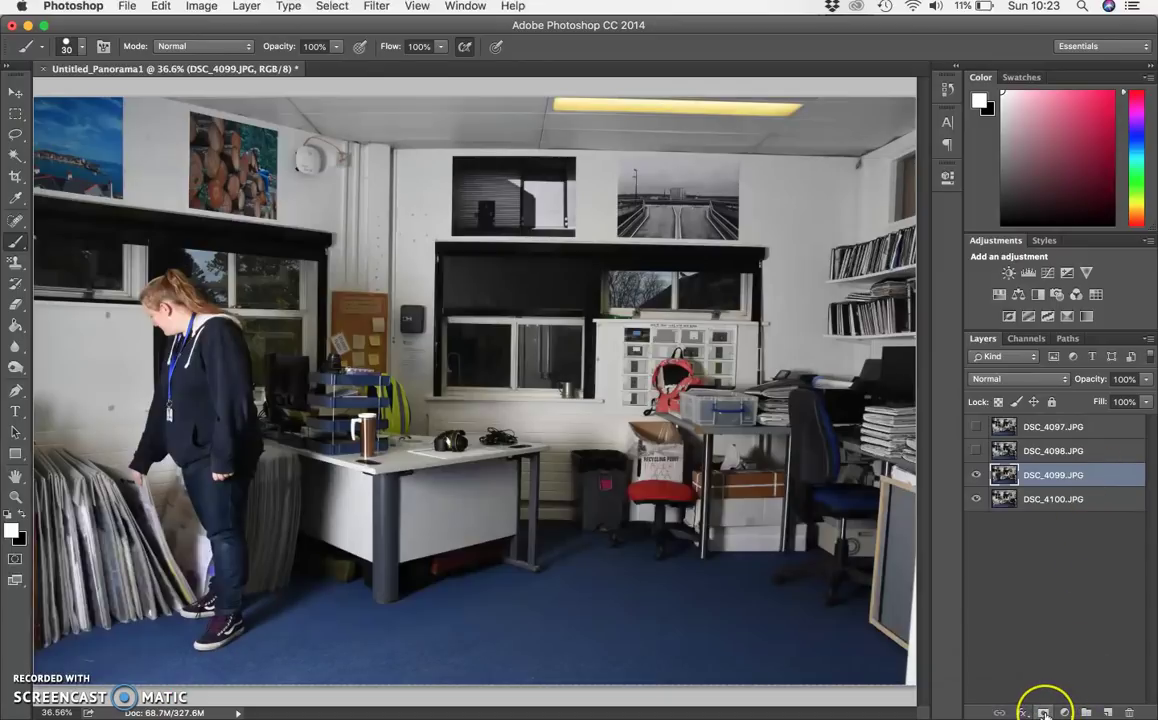
- Add a layer mask to DSC_4099 and set the Brush tool to 460 px with 0% hardness
{"action": "left_click", "coordinate": [1043, 712]}
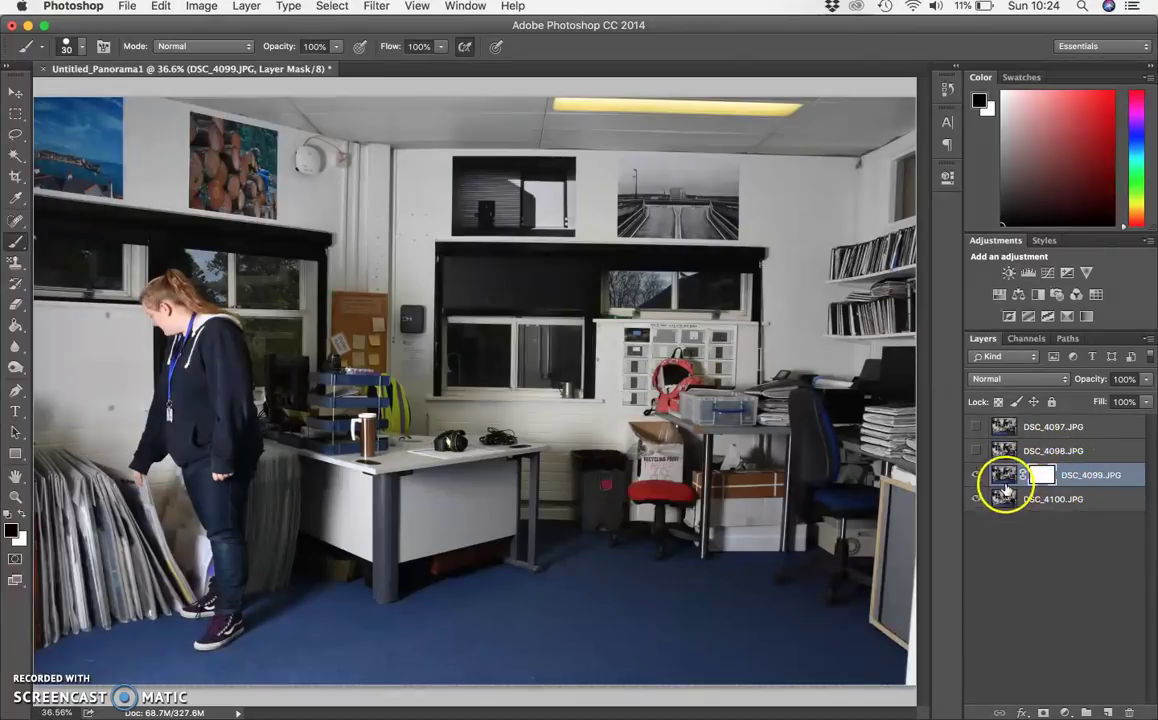
{"action": "mouse_move", "coordinate": [1040, 474]}
{"action": "left_mouse_down"}
{"action": "mouse_move", "coordinate": [1050, 462]}
{"action": "mouse_move", "coordinate": [1040, 492]}
{"action": "left_mouse_up"}
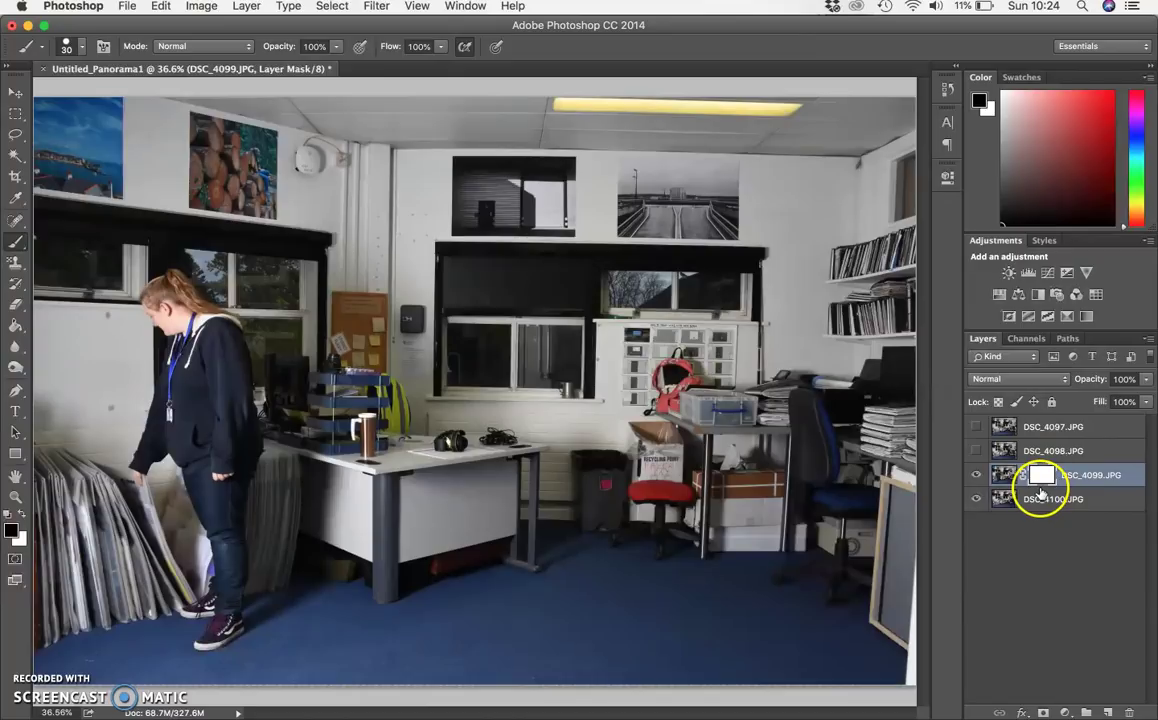
{"action": "right_click", "coordinate": [14, 248]}
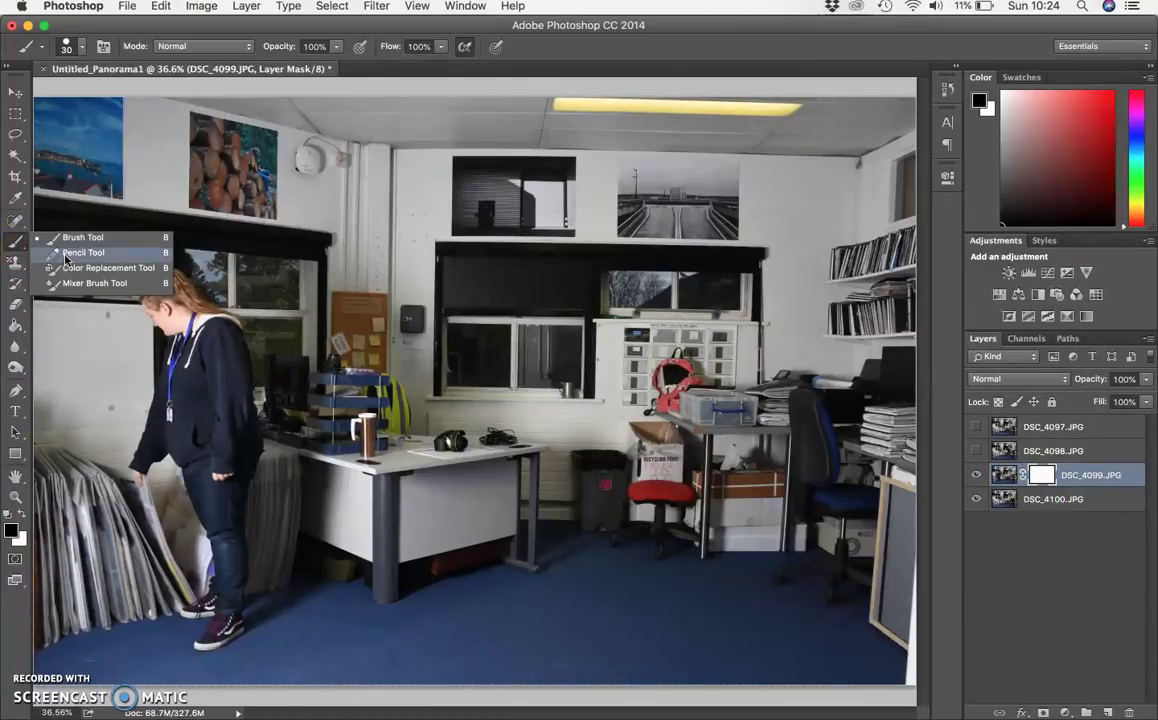
{"action": "left_click", "coordinate": [59, 243]}
{"action": "left_click", "coordinate": [16, 244]}
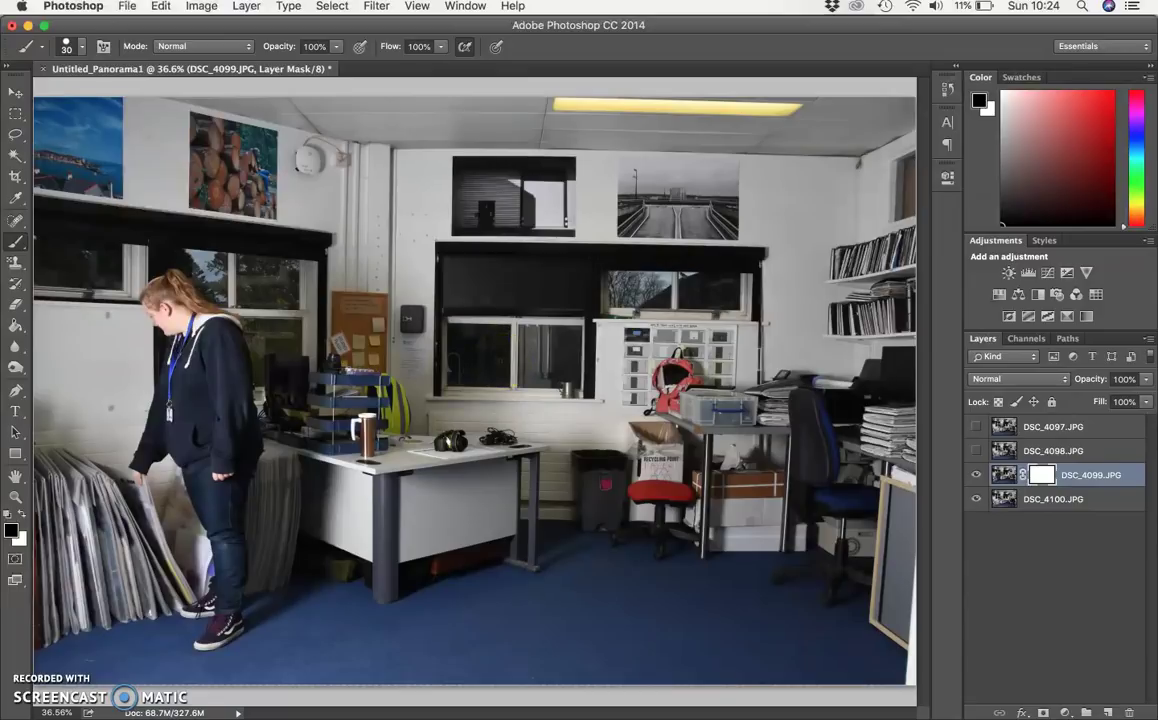
{"action": "right_click", "coordinate": [500, 364]}
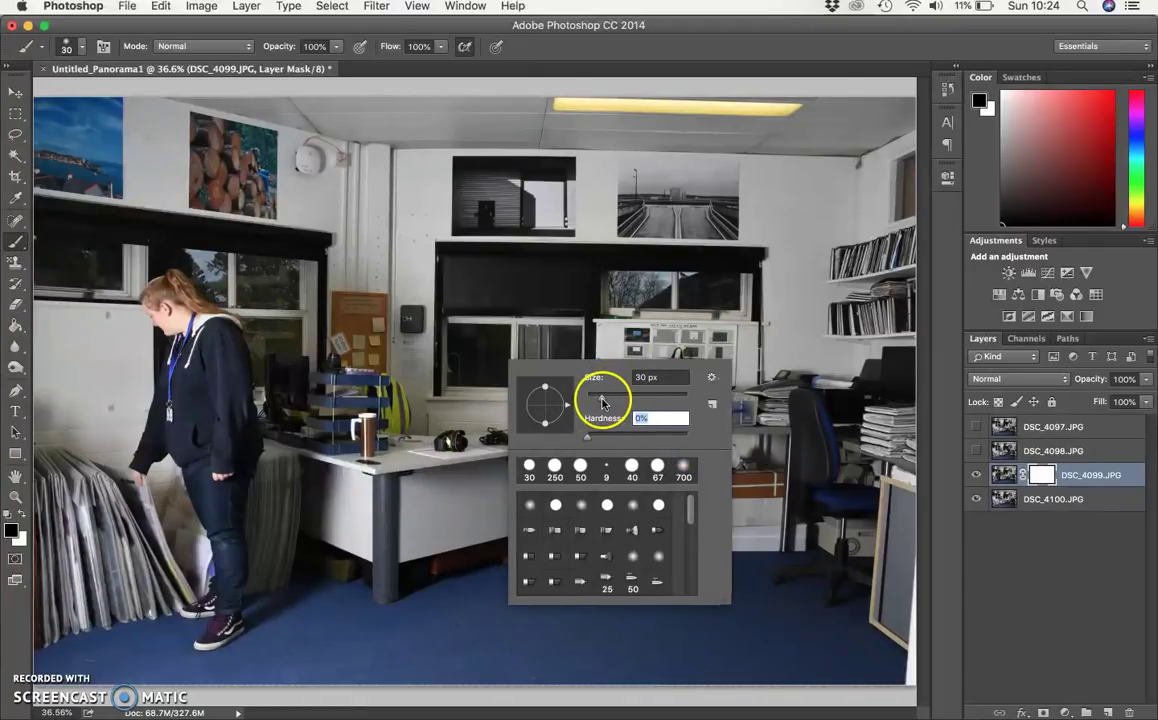
{"action": "left_click_drag", "start_coordinate": [601, 399], "coordinate": [673, 415]}
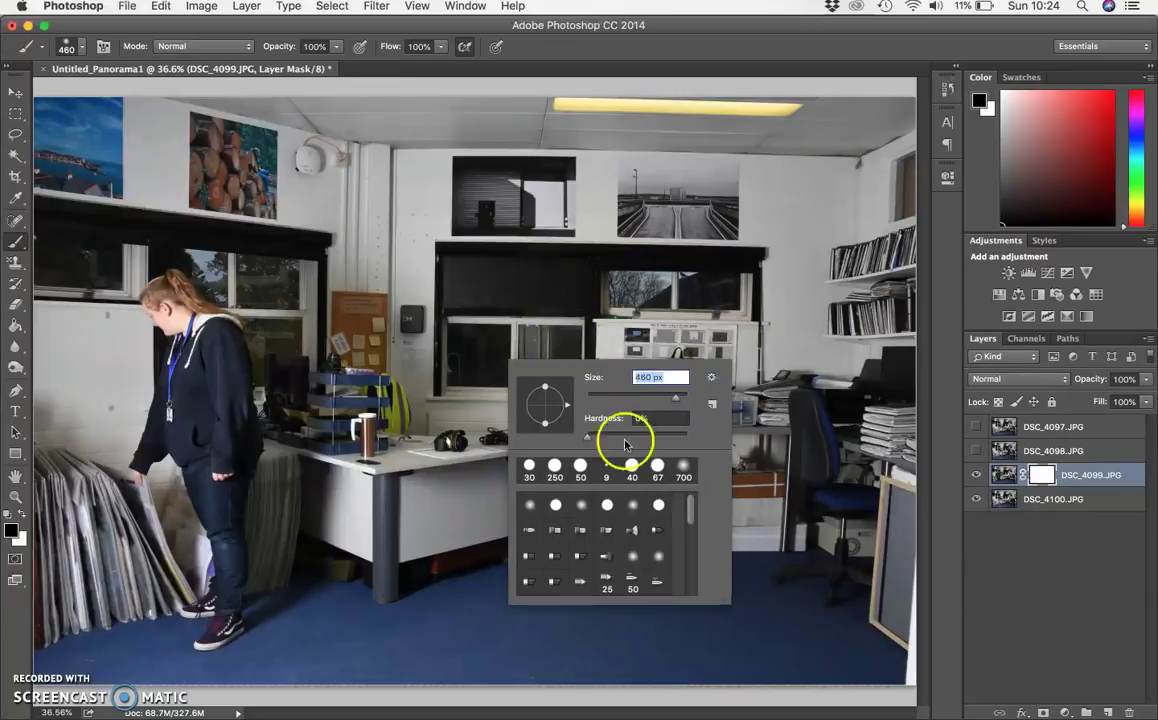
- Toggle DSC_4099 on and off to compare the woman's positions
{"action": "left_click", "coordinate": [670, 710]}
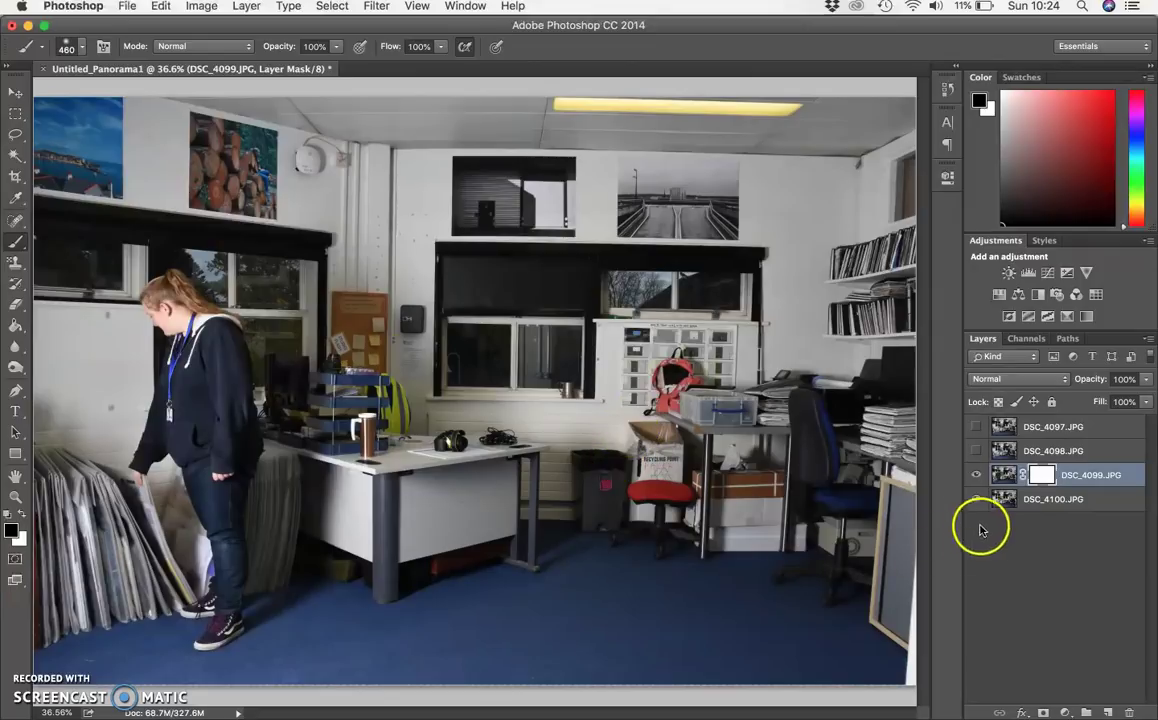
{"action": "left_click", "coordinate": [975, 480]}
{"action": "left_click", "coordinate": [975, 480]}
{"action": "left_click", "coordinate": [975, 480]}
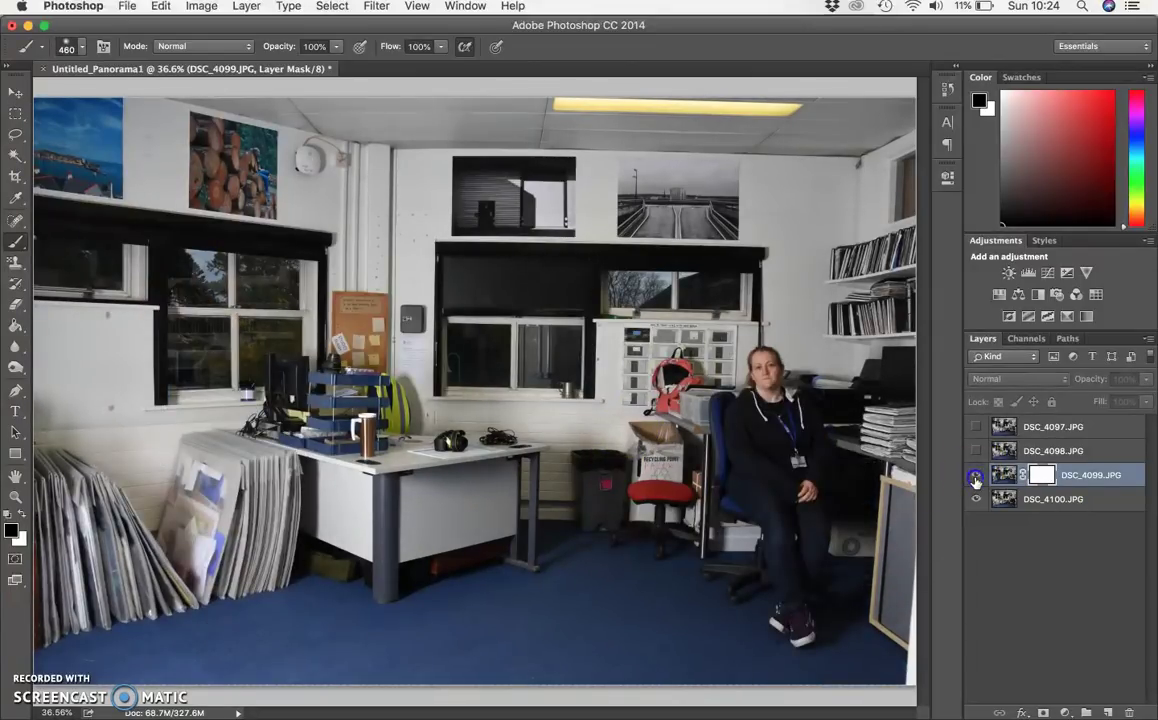
{"action": "left_click", "coordinate": [975, 480]}
{"action": "left_click", "coordinate": [975, 480]}
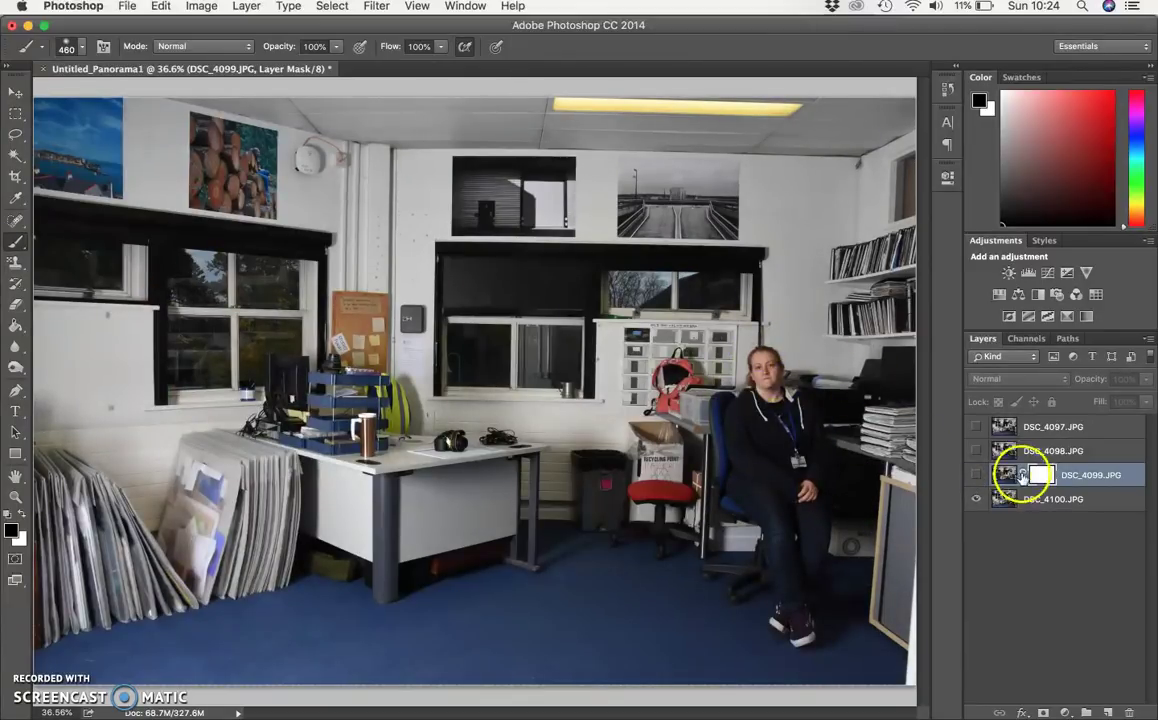
{"action": "left_click", "coordinate": [976, 477]}
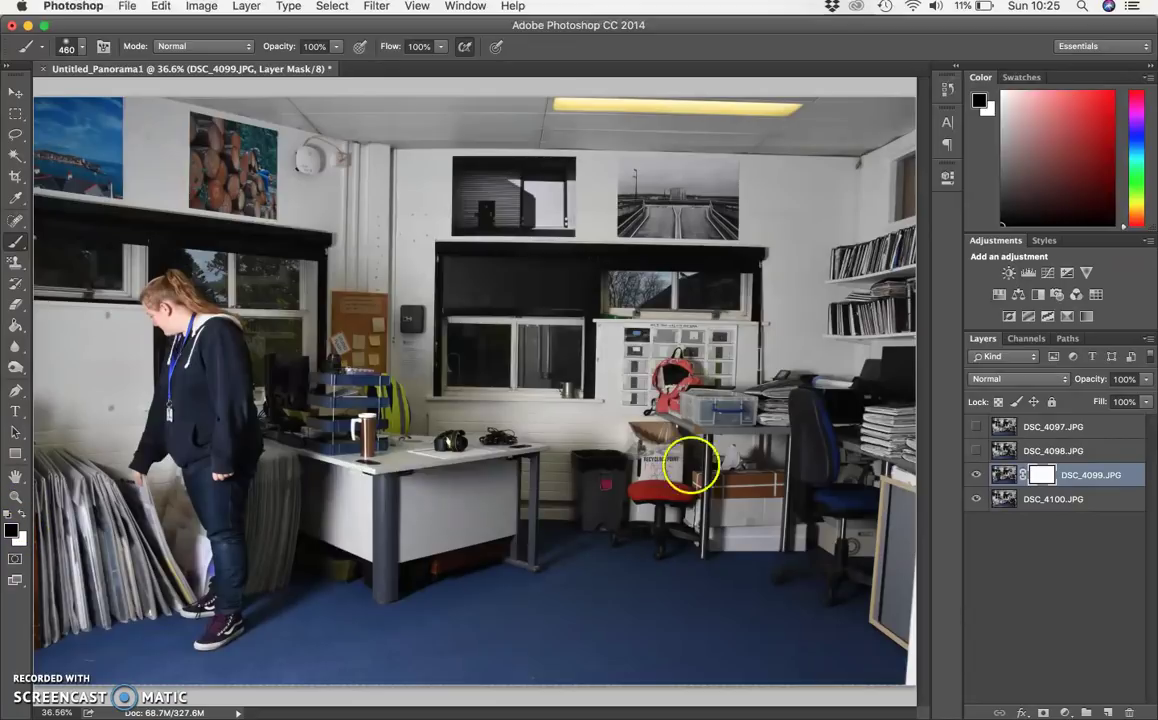
- Paint black on DSC_4099's mask to reveal the seated woman's legs, chair and torso
{"action": "mouse_move", "coordinate": [775, 406]}
{"action": "left_mouse_down"}
{"action": "mouse_move", "coordinate": [779, 372]}
{"action": "mouse_move", "coordinate": [761, 353]}
{"action": "mouse_move", "coordinate": [746, 381]}
{"action": "mouse_move", "coordinate": [772, 402]}
{"action": "mouse_move", "coordinate": [800, 400]}
{"action": "mouse_move", "coordinate": [775, 373]}
{"action": "mouse_move", "coordinate": [741, 399]}
{"action": "mouse_move", "coordinate": [729, 533]}
{"action": "mouse_move", "coordinate": [740, 601]}
{"action": "mouse_move", "coordinate": [755, 622]}
{"action": "mouse_move", "coordinate": [825, 622]}
{"action": "left_mouse_up"}
{"action": "mouse_move", "coordinate": [810, 565]}
{"action": "left_mouse_down"}
{"action": "mouse_move", "coordinate": [745, 478]}
{"action": "mouse_move", "coordinate": [829, 453]}
{"action": "left_mouse_up"}
{"action": "left_click_drag", "start_coordinate": [767, 475], "coordinate": [773, 447]}
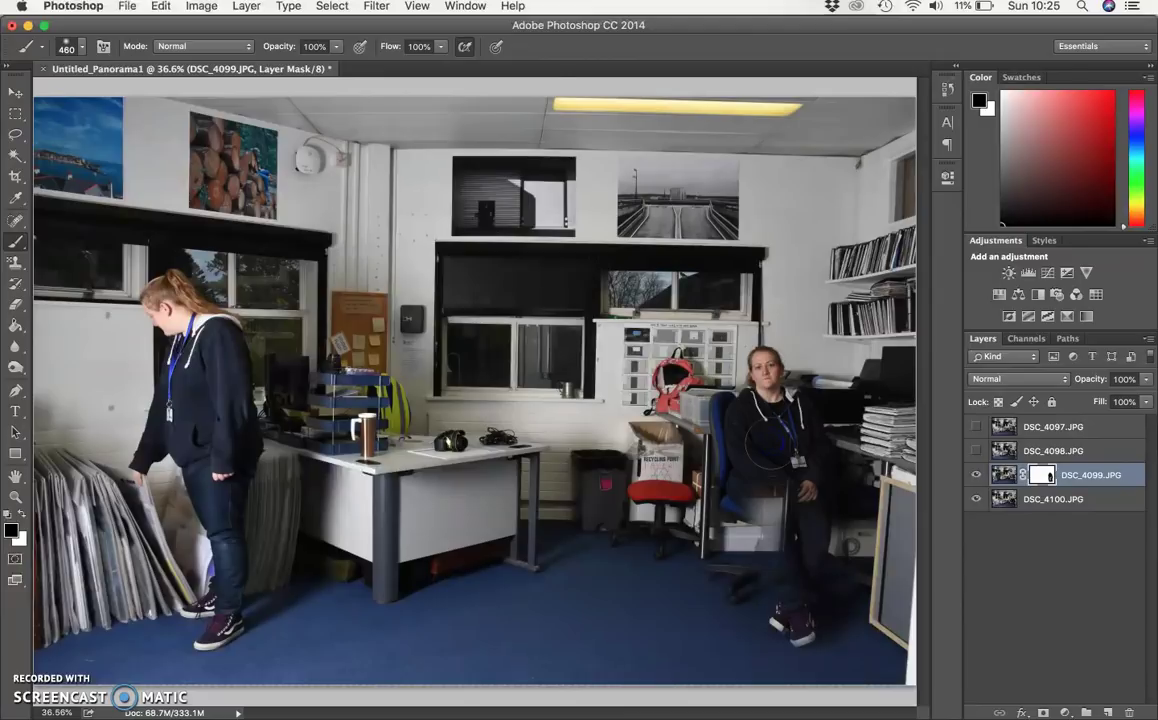
- At 100% zoom, refine the mask over her legs, shoes, the under-desk area and shoulder
{"action": "key", "text": "super+1"}
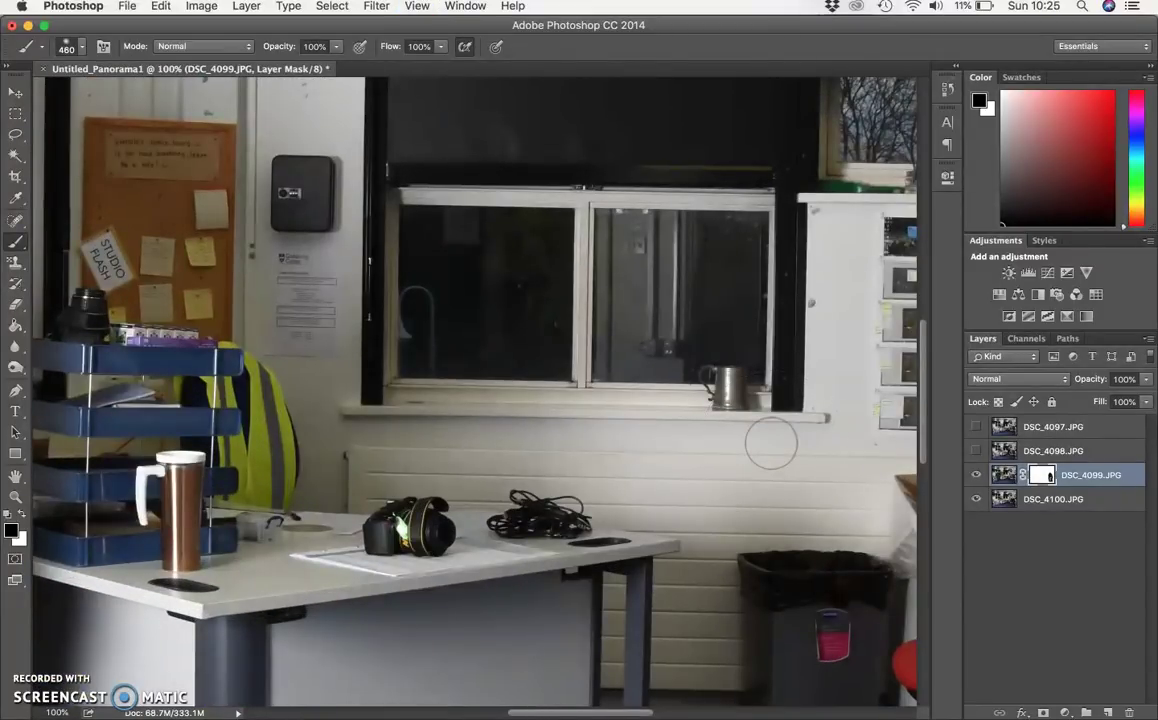
{"action": "left_click_drag", "start_coordinate": [600, 419], "coordinate": [284, 328]}
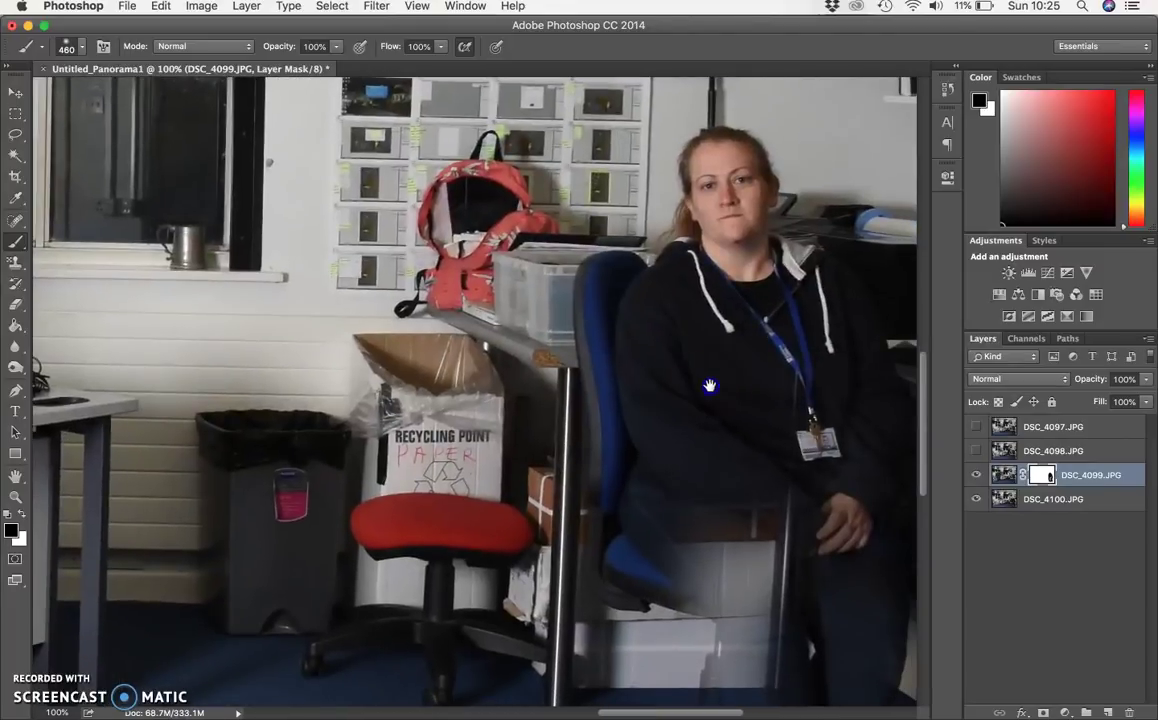
{"action": "left_click_drag", "start_coordinate": [711, 388], "coordinate": [443, 203]}
{"action": "scroll", "coordinate": [443, 203], "scroll_direction": "down", "scroll_amount": 5}
{"action": "scroll", "coordinate": [413, 181], "scroll_direction": "right", "scroll_amount": 5}
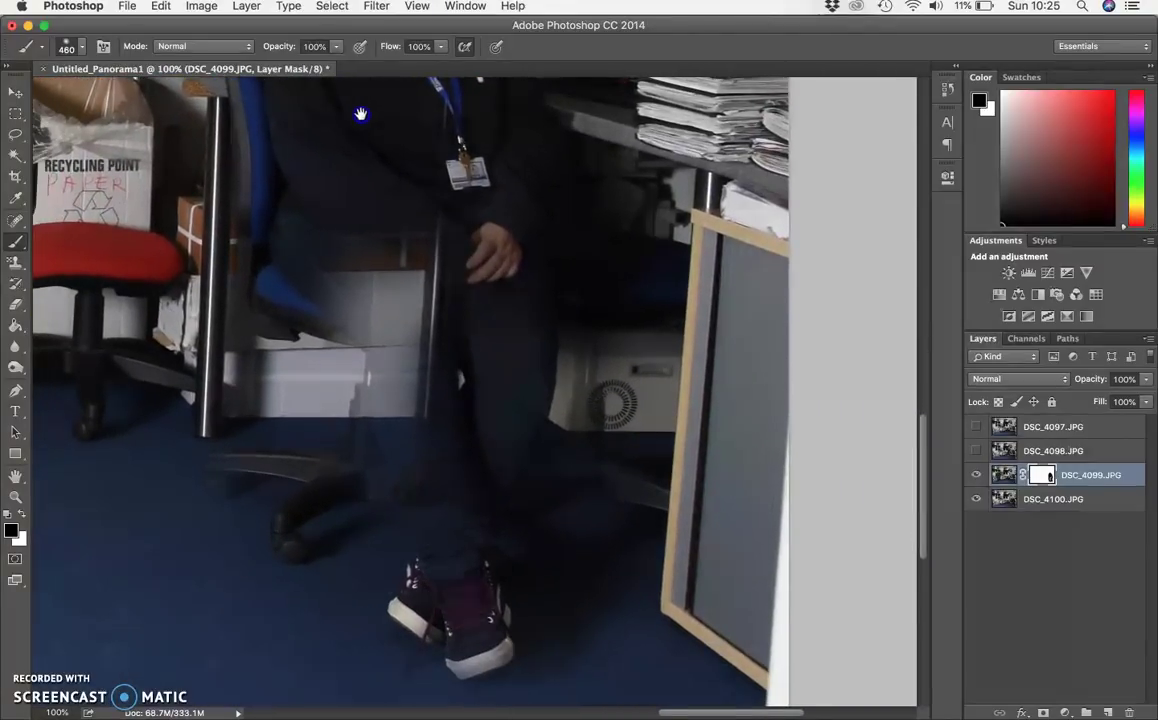
{"action": "mouse_move", "coordinate": [361, 115]}
{"action": "left_mouse_down"}
{"action": "mouse_move", "coordinate": [441, 375]}
{"action": "mouse_move", "coordinate": [421, 463]}
{"action": "mouse_move", "coordinate": [552, 479]}
{"action": "mouse_move", "coordinate": [521, 296]}
{"action": "mouse_move", "coordinate": [385, 232]}
{"action": "mouse_move", "coordinate": [326, 438]}
{"action": "mouse_move", "coordinate": [514, 599]}
{"action": "mouse_move", "coordinate": [540, 256]}
{"action": "mouse_move", "coordinate": [360, 204]}
{"action": "mouse_move", "coordinate": [310, 426]}
{"action": "mouse_move", "coordinate": [379, 374]}
{"action": "mouse_move", "coordinate": [401, 238]}
{"action": "mouse_move", "coordinate": [392, 421]}
{"action": "mouse_move", "coordinate": [369, 495]}
{"action": "mouse_move", "coordinate": [390, 306]}
{"action": "mouse_move", "coordinate": [357, 247]}
{"action": "mouse_move", "coordinate": [286, 426]}
{"action": "mouse_move", "coordinate": [217, 488]}
{"action": "mouse_move", "coordinate": [288, 564]}
{"action": "mouse_move", "coordinate": [395, 644]}
{"action": "mouse_move", "coordinate": [441, 659]}
{"action": "mouse_move", "coordinate": [483, 643]}
{"action": "mouse_move", "coordinate": [184, 382]}
{"action": "mouse_move", "coordinate": [312, 313]}
{"action": "mouse_move", "coordinate": [307, 214]}
{"action": "mouse_move", "coordinate": [277, 92]}
{"action": "mouse_move", "coordinate": [274, 377]}
{"action": "mouse_move", "coordinate": [323, 387]}
{"action": "mouse_move", "coordinate": [369, 268]}
{"action": "mouse_move", "coordinate": [386, 476]}
{"action": "mouse_move", "coordinate": [483, 375]}
{"action": "mouse_move", "coordinate": [467, 398]}
{"action": "mouse_move", "coordinate": [486, 298]}
{"action": "mouse_move", "coordinate": [475, 564]}
{"action": "mouse_move", "coordinate": [573, 279]}
{"action": "mouse_move", "coordinate": [521, 643]}
{"action": "mouse_move", "coordinate": [496, 585]}
{"action": "mouse_move", "coordinate": [551, 504]}
{"action": "mouse_move", "coordinate": [500, 605]}
{"action": "left_mouse_up"}
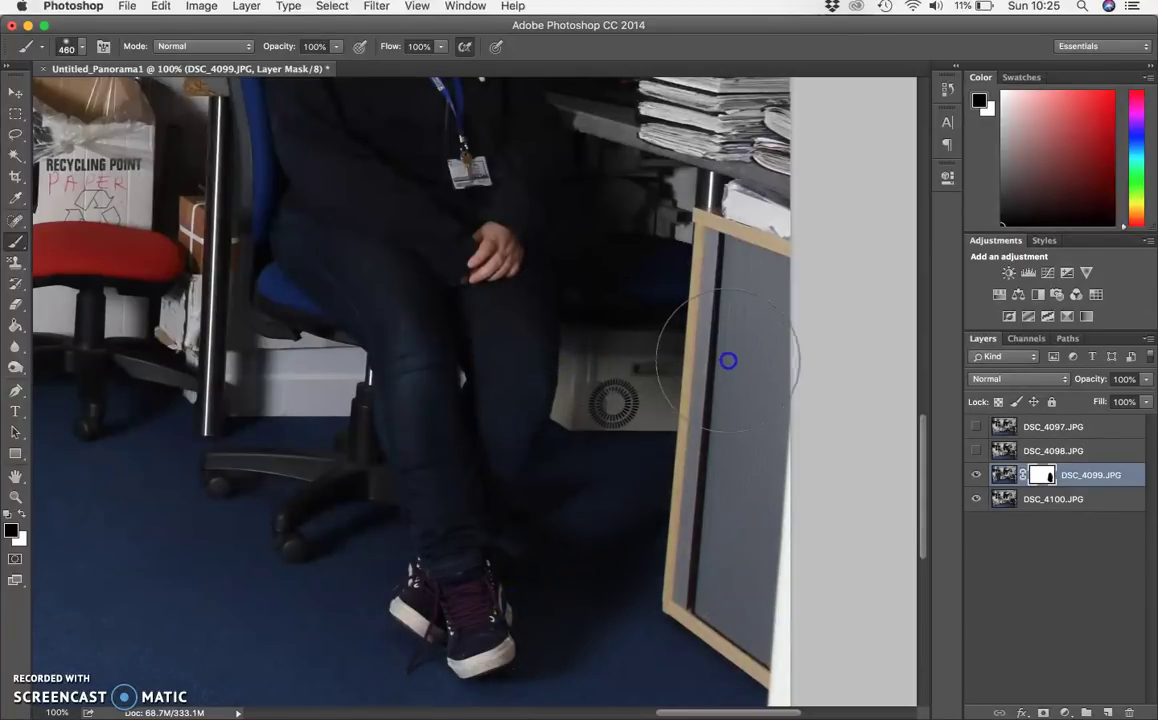
{"action": "mouse_move", "coordinate": [610, 400]}
{"action": "left_mouse_down"}
{"action": "mouse_move", "coordinate": [646, 297]}
{"action": "mouse_move", "coordinate": [607, 271]}
{"action": "mouse_move", "coordinate": [530, 142]}
{"action": "mouse_move", "coordinate": [696, 284]}
{"action": "mouse_move", "coordinate": [510, 125]}
{"action": "mouse_move", "coordinate": [530, 497]}
{"action": "mouse_move", "coordinate": [600, 610]}
{"action": "mouse_move", "coordinate": [720, 297]}
{"action": "left_mouse_up"}
{"action": "scroll", "coordinate": [574, 245], "scroll_direction": "up", "scroll_amount": 5}
{"action": "scroll", "coordinate": [584, 235], "scroll_direction": "up", "scroll_amount": 10}
{"action": "scroll", "coordinate": [590, 250], "scroll_direction": "left", "scroll_amount": 8}
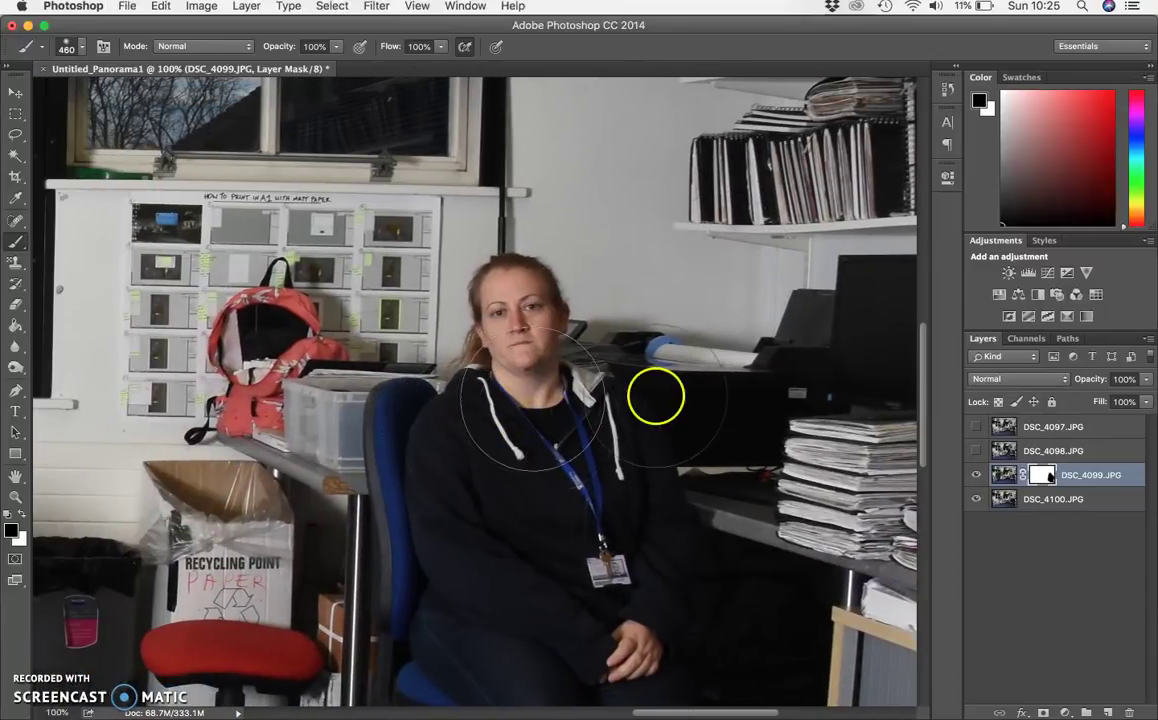
{"action": "mouse_move", "coordinate": [656, 397]}
{"action": "left_mouse_down"}
{"action": "mouse_move", "coordinate": [606, 384]}
{"action": "mouse_move", "coordinate": [606, 358]}
{"action": "mouse_move", "coordinate": [491, 271]}
{"action": "mouse_move", "coordinate": [423, 466]}
{"action": "mouse_move", "coordinate": [484, 643]}
{"action": "mouse_move", "coordinate": [433, 511]}
{"action": "mouse_move", "coordinate": [445, 410]}
{"action": "left_mouse_up"}
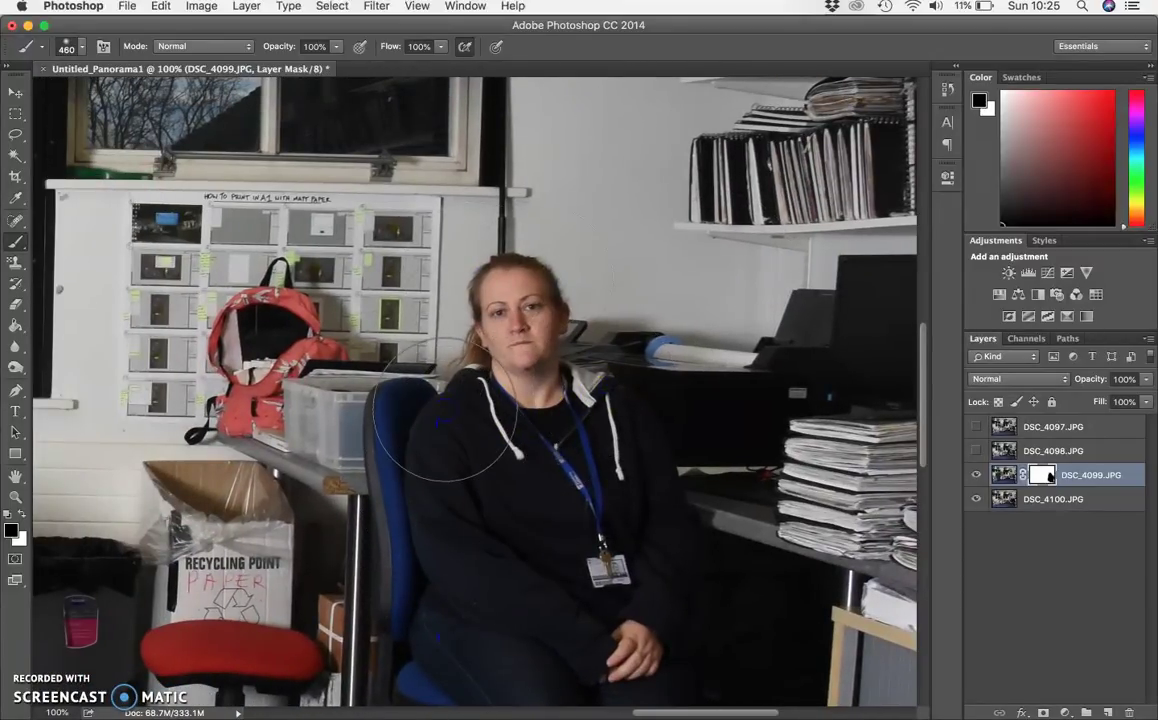
- Zoom out to fit the whole panorama, then select and show DSC_4098.JPG
{"action": "key", "text": "super+minus"}
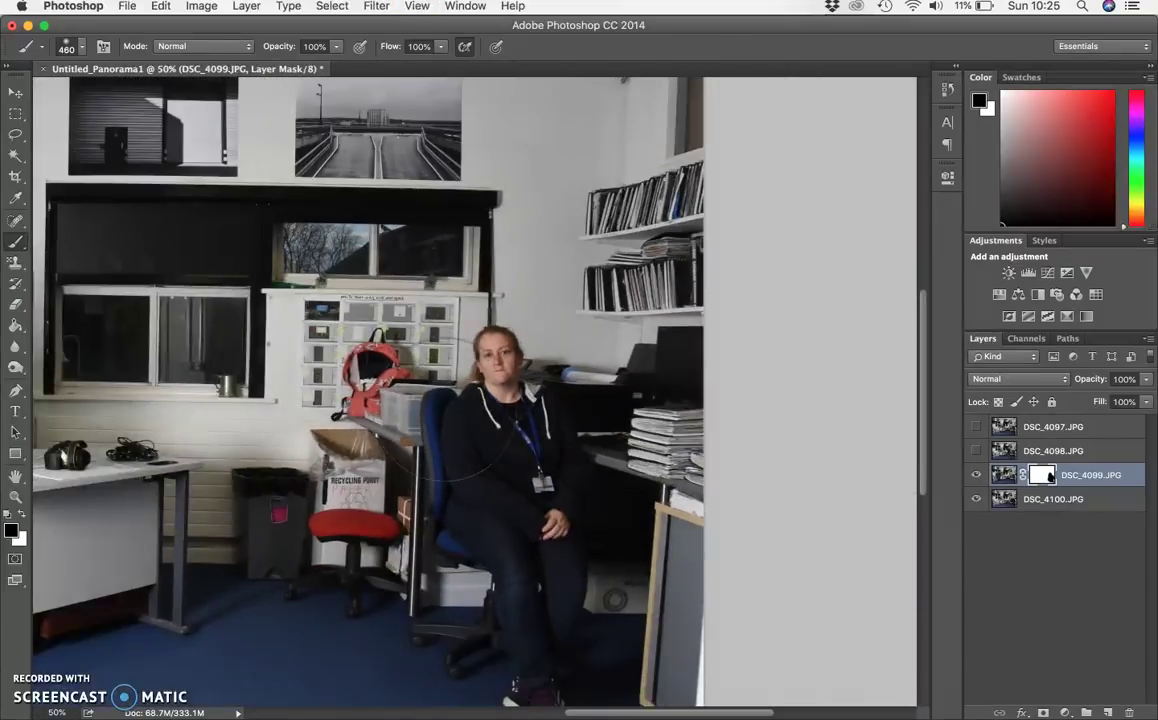
{"action": "key", "text": "super+minus"}
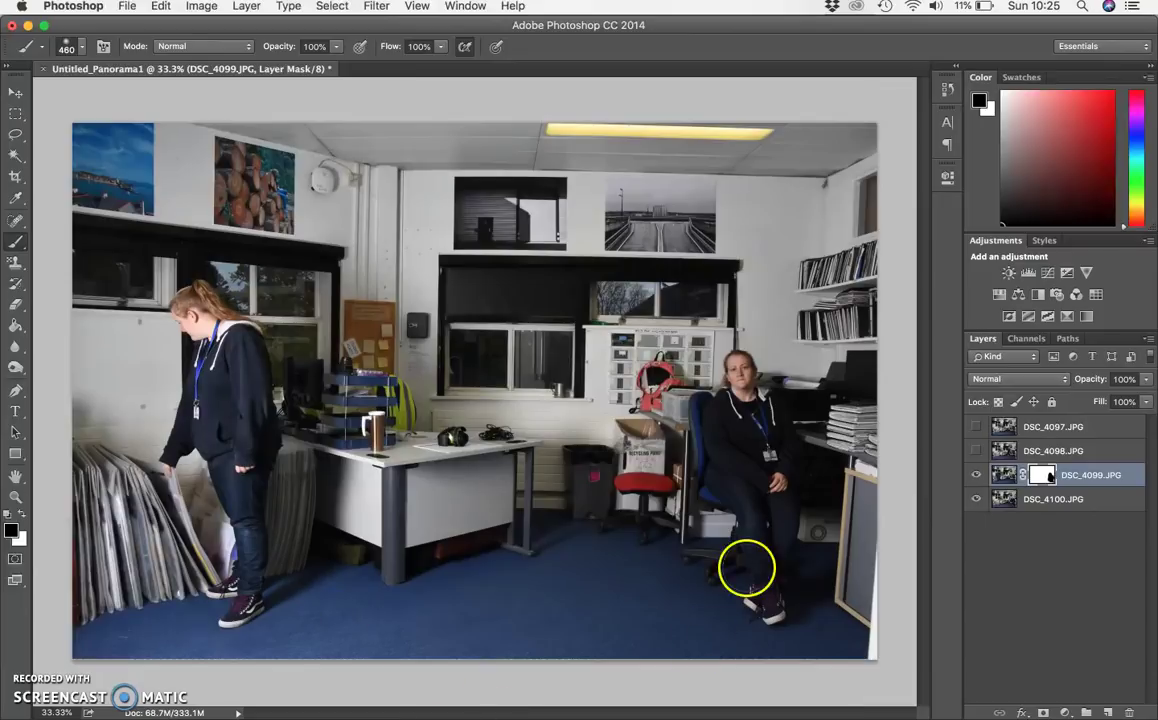
{"action": "left_click", "coordinate": [1000, 452]}
{"action": "left_click", "coordinate": [975, 451]}
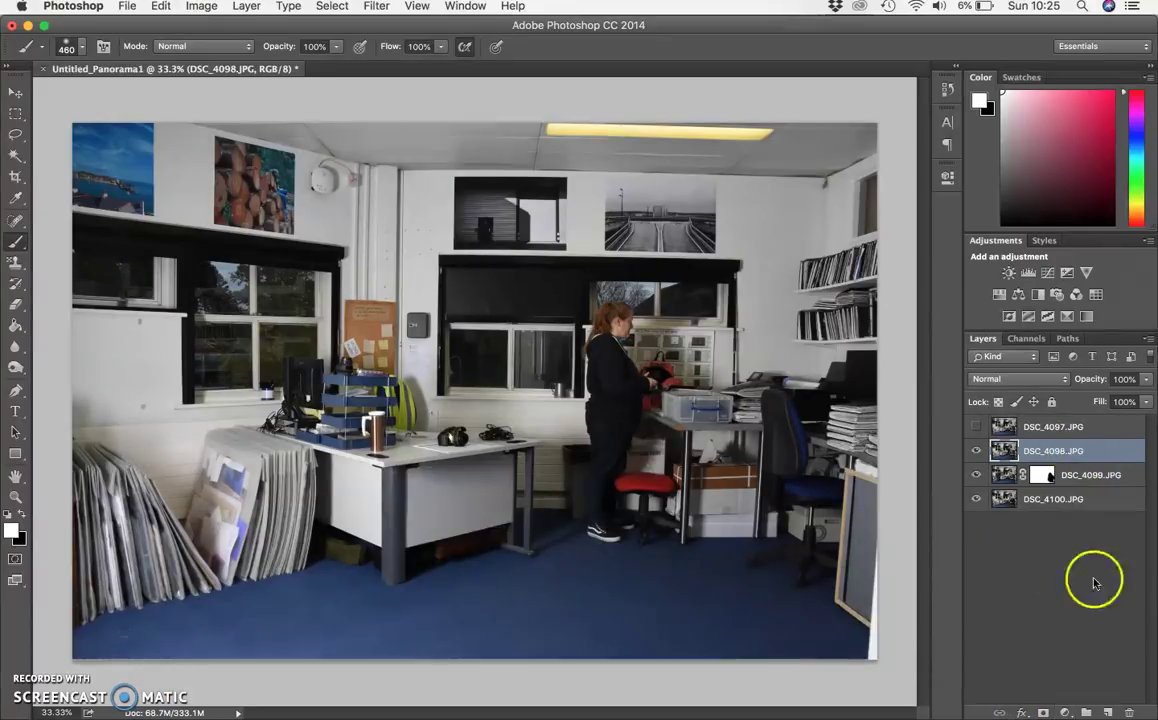
- Add a white mask to DSC_4098.JPG and paint black to reveal the seated woman and chair
{"action": "left_click", "coordinate": [1043, 712]}
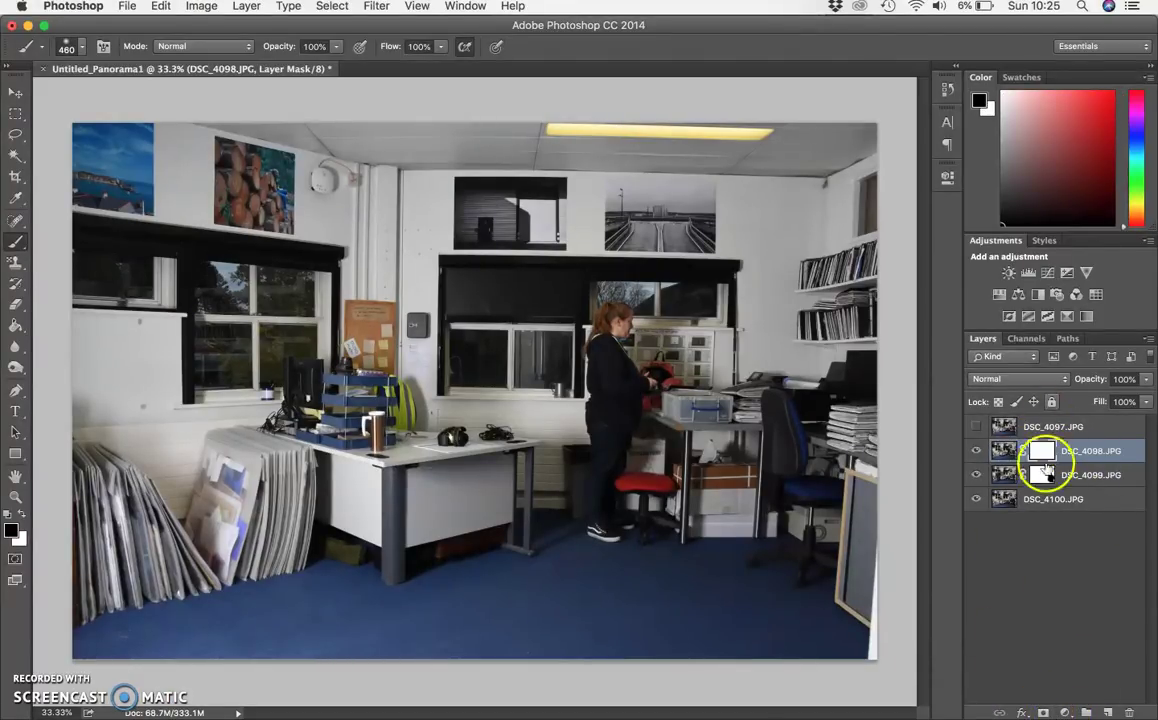
{"action": "left_click", "coordinate": [977, 453]}
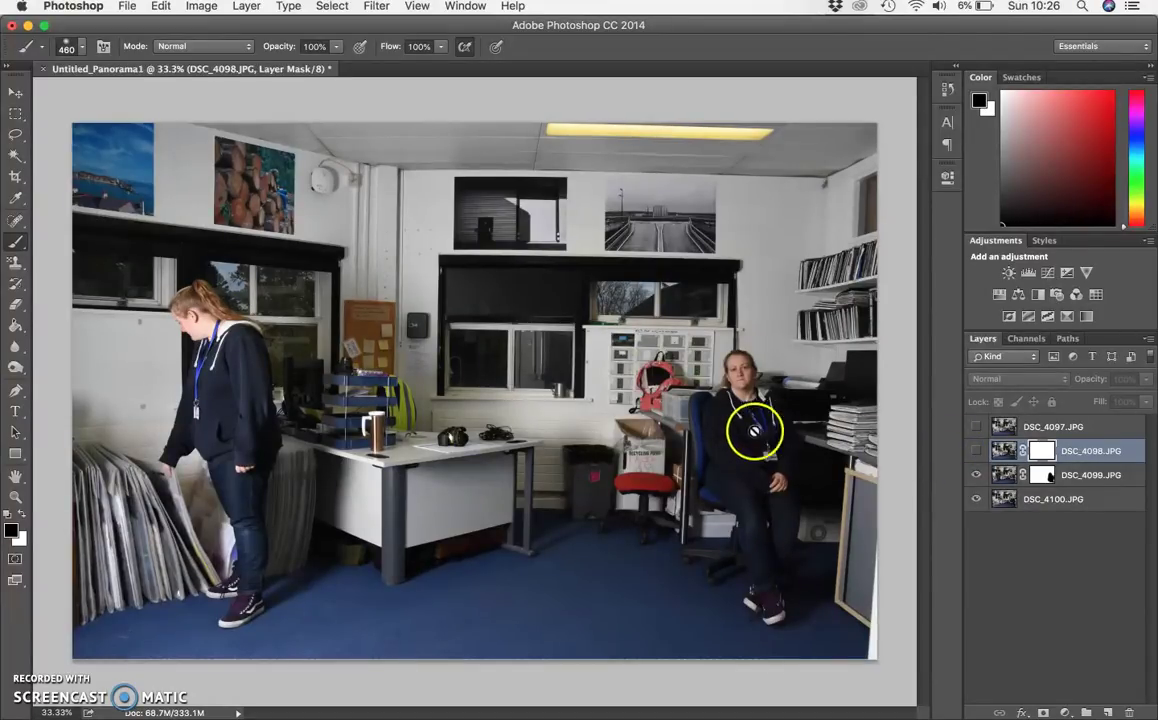
{"action": "left_click", "coordinate": [977, 451]}
{"action": "mouse_move", "coordinate": [766, 420]}
{"action": "left_mouse_down"}
{"action": "mouse_move", "coordinate": [690, 380]}
{"action": "mouse_move", "coordinate": [680, 315]}
{"action": "mouse_move", "coordinate": [660, 470]}
{"action": "mouse_move", "coordinate": [795, 434]}
{"action": "mouse_move", "coordinate": [665, 505]}
{"action": "mouse_move", "coordinate": [693, 615]}
{"action": "mouse_move", "coordinate": [740, 550]}
{"action": "mouse_move", "coordinate": [806, 527]}
{"action": "mouse_move", "coordinate": [798, 558]}
{"action": "left_mouse_up"}
{"action": "mouse_move", "coordinate": [724, 505]}
{"action": "left_mouse_down"}
{"action": "mouse_move", "coordinate": [728, 439]}
{"action": "mouse_move", "coordinate": [680, 446]}
{"action": "left_mouse_up"}
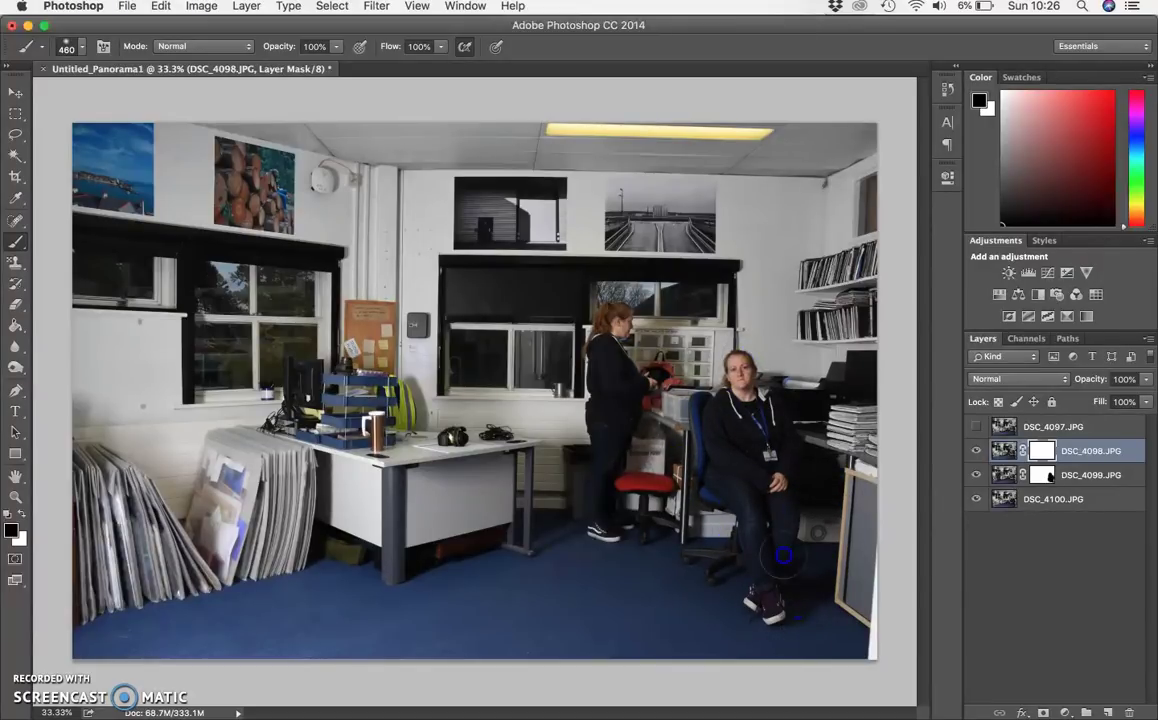
{"action": "left_click_drag", "start_coordinate": [790, 558], "coordinate": [812, 495]}
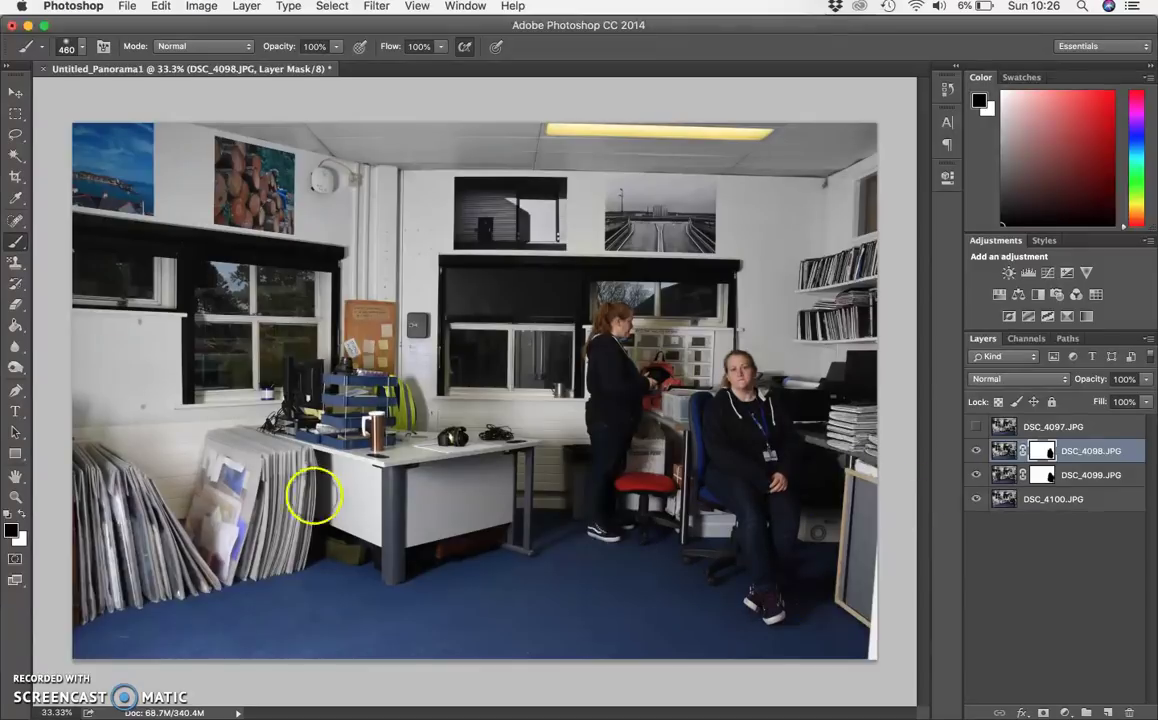
- Reveal the left standing woman's legs, torso and head, then touch up the mask near the boards and desk
{"action": "mouse_move", "coordinate": [313, 495]}
{"action": "left_mouse_down"}
{"action": "mouse_move", "coordinate": [220, 530]}
{"action": "mouse_move", "coordinate": [205, 420]}
{"action": "mouse_move", "coordinate": [180, 460]}
{"action": "left_mouse_up"}
{"action": "left_click_drag", "start_coordinate": [215, 550], "coordinate": [243, 610]}
{"action": "mouse_move", "coordinate": [228, 565]}
{"action": "left_mouse_down"}
{"action": "mouse_move", "coordinate": [260, 545]}
{"action": "mouse_move", "coordinate": [202, 383]}
{"action": "mouse_move", "coordinate": [146, 340]}
{"action": "mouse_move", "coordinate": [139, 510]}
{"action": "mouse_move", "coordinate": [209, 491]}
{"action": "mouse_move", "coordinate": [150, 463]}
{"action": "mouse_move", "coordinate": [153, 392]}
{"action": "mouse_move", "coordinate": [199, 471]}
{"action": "mouse_move", "coordinate": [82, 439]}
{"action": "mouse_move", "coordinate": [106, 408]}
{"action": "left_mouse_up"}
{"action": "mouse_move", "coordinate": [186, 370]}
{"action": "left_mouse_down"}
{"action": "mouse_move", "coordinate": [183, 286]}
{"action": "mouse_move", "coordinate": [258, 545]}
{"action": "mouse_move", "coordinate": [274, 483]}
{"action": "mouse_move", "coordinate": [236, 285]}
{"action": "mouse_move", "coordinate": [257, 477]}
{"action": "left_mouse_up"}
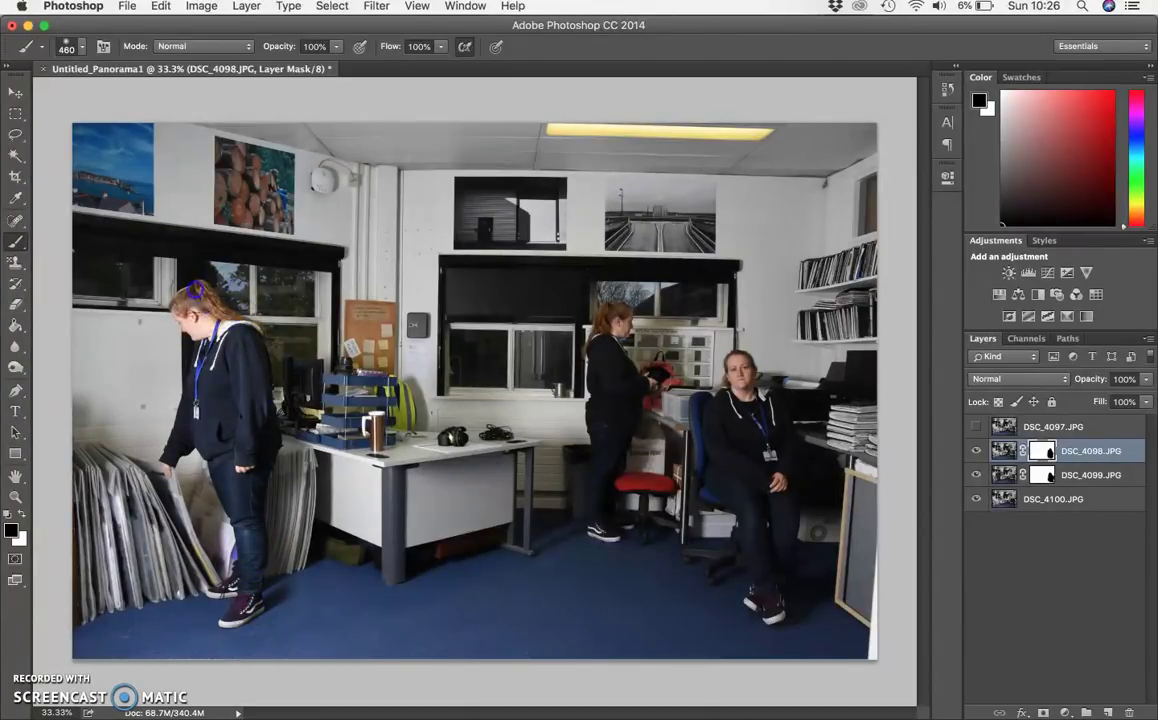
{"action": "mouse_move", "coordinate": [160, 625]}
{"action": "left_mouse_down"}
{"action": "mouse_move", "coordinate": [190, 665]}
{"action": "mouse_move", "coordinate": [370, 553]}
{"action": "mouse_move", "coordinate": [274, 638]}
{"action": "mouse_move", "coordinate": [303, 623]}
{"action": "mouse_move", "coordinate": [227, 610]}
{"action": "mouse_move", "coordinate": [217, 480]}
{"action": "mouse_move", "coordinate": [279, 620]}
{"action": "mouse_move", "coordinate": [331, 548]}
{"action": "mouse_move", "coordinate": [269, 602]}
{"action": "mouse_move", "coordinate": [308, 556]}
{"action": "mouse_move", "coordinate": [405, 525]}
{"action": "mouse_move", "coordinate": [200, 556]}
{"action": "mouse_move", "coordinate": [274, 619]}
{"action": "mouse_move", "coordinate": [280, 545]}
{"action": "left_mouse_up"}
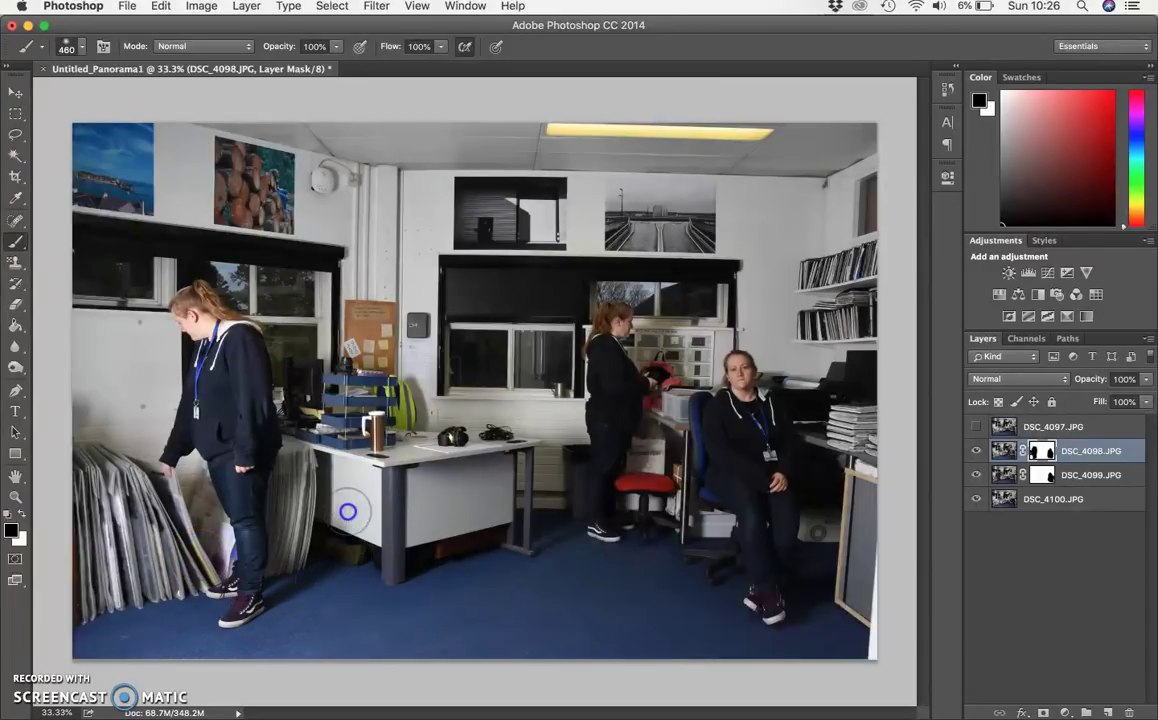
{"action": "left_click_drag", "start_coordinate": [347, 512], "coordinate": [339, 480]}
{"action": "left_click_drag", "start_coordinate": [325, 568], "coordinate": [299, 487]}
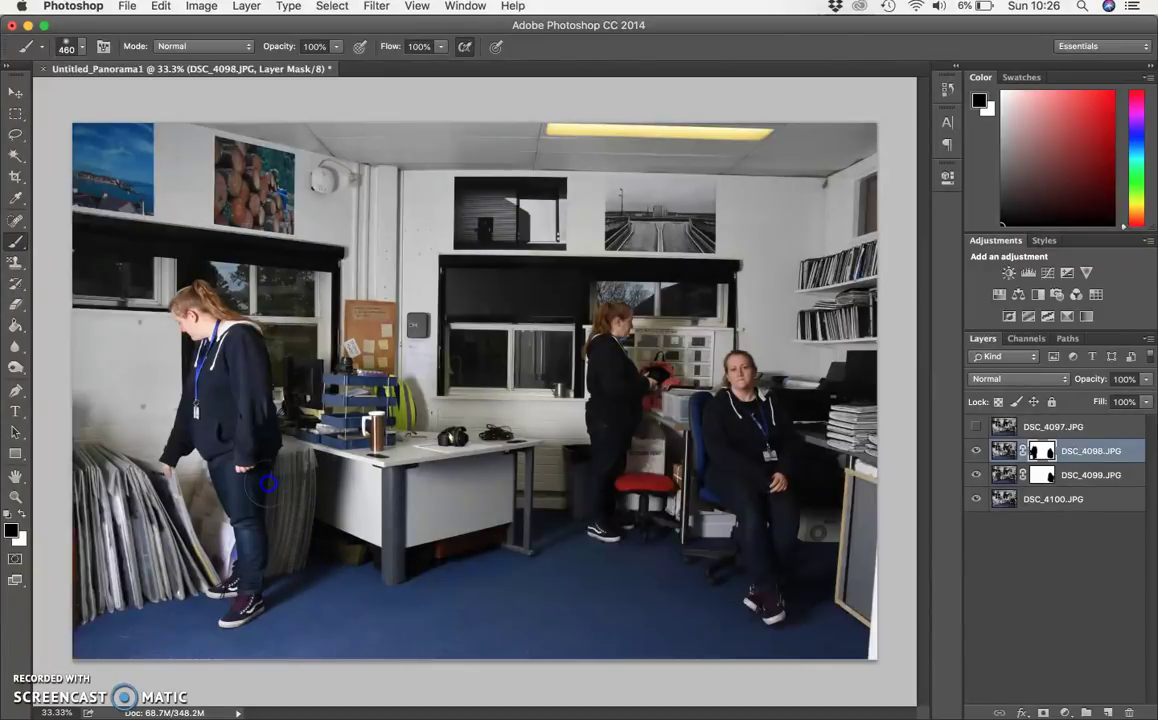
{"action": "mouse_move", "coordinate": [269, 441]}
{"action": "left_mouse_down"}
{"action": "mouse_move", "coordinate": [309, 539]}
{"action": "mouse_move", "coordinate": [288, 611]}
{"action": "left_mouse_up"}
- Show and select DSC_4097.JPG, add a layer mask, and switch the painting colour to black
{"action": "left_click", "coordinate": [976, 429]}
{"action": "left_click", "coordinate": [1073, 426]}
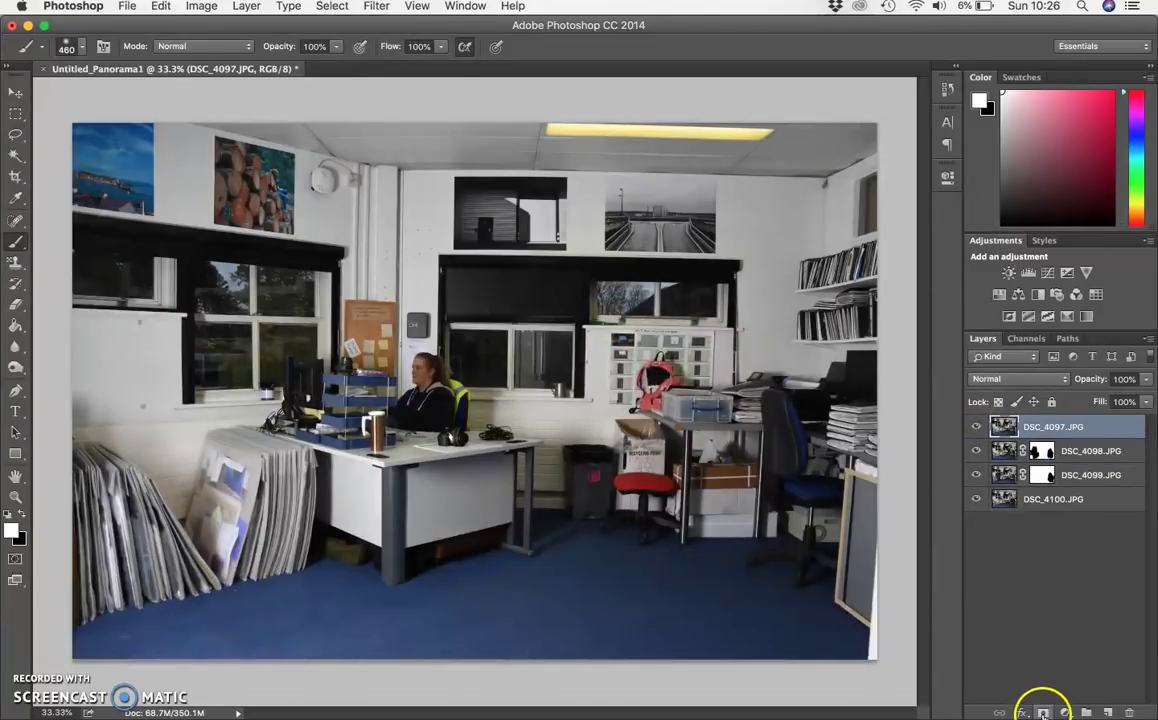
{"action": "left_click", "coordinate": [1043, 712]}
{"action": "key", "text": "x"}
- Paint the mask to reveal the seated, back-wall and left women, cleaning up near the boards
{"action": "mouse_move", "coordinate": [801, 447]}
{"action": "left_mouse_down"}
{"action": "mouse_move", "coordinate": [756, 373]}
{"action": "mouse_move", "coordinate": [723, 373]}
{"action": "mouse_move", "coordinate": [758, 506]}
{"action": "mouse_move", "coordinate": [771, 672]}
{"action": "mouse_move", "coordinate": [809, 495]}
{"action": "mouse_move", "coordinate": [808, 587]}
{"action": "left_mouse_up"}
{"action": "mouse_move", "coordinate": [723, 593]}
{"action": "left_mouse_down"}
{"action": "mouse_move", "coordinate": [737, 463]}
{"action": "mouse_move", "coordinate": [713, 455]}
{"action": "mouse_move", "coordinate": [709, 525]}
{"action": "mouse_move", "coordinate": [686, 408]}
{"action": "mouse_move", "coordinate": [690, 361]}
{"action": "mouse_move", "coordinate": [801, 415]}
{"action": "mouse_move", "coordinate": [764, 372]}
{"action": "mouse_move", "coordinate": [751, 380]}
{"action": "mouse_move", "coordinate": [805, 563]}
{"action": "mouse_move", "coordinate": [810, 477]}
{"action": "mouse_move", "coordinate": [782, 420]}
{"action": "left_mouse_up"}
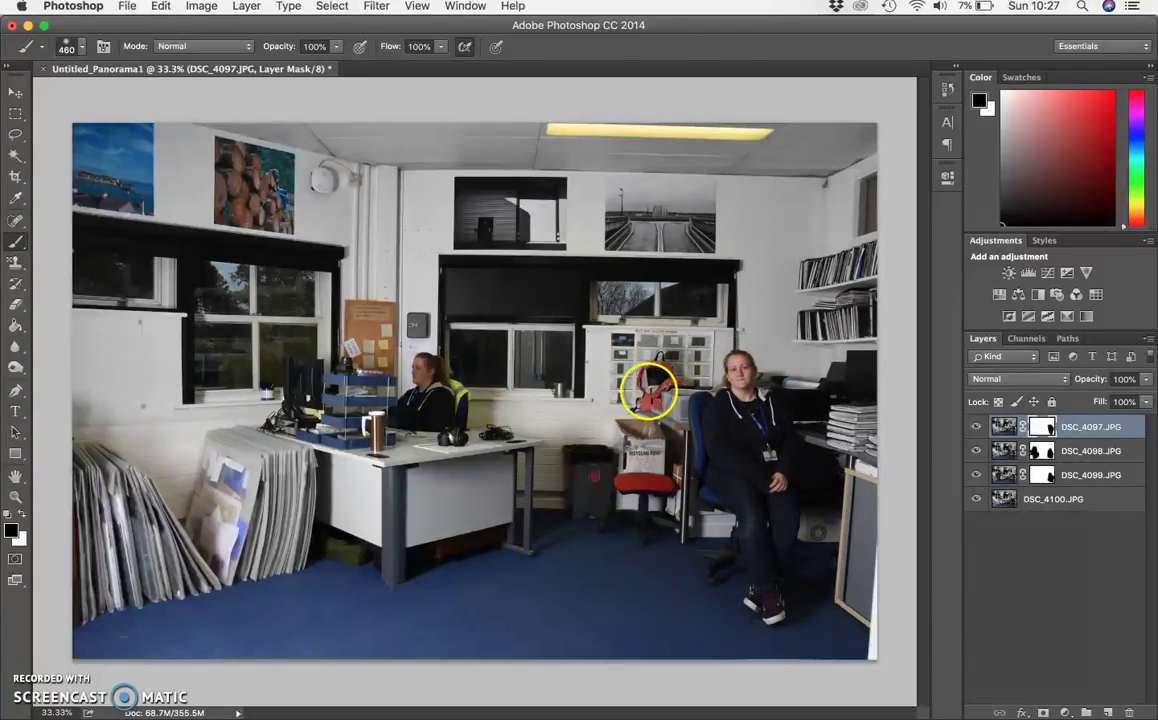
{"action": "mouse_move", "coordinate": [651, 393]}
{"action": "left_mouse_down"}
{"action": "mouse_move", "coordinate": [580, 290]}
{"action": "mouse_move", "coordinate": [555, 310]}
{"action": "mouse_move", "coordinate": [681, 320]}
{"action": "left_mouse_up"}
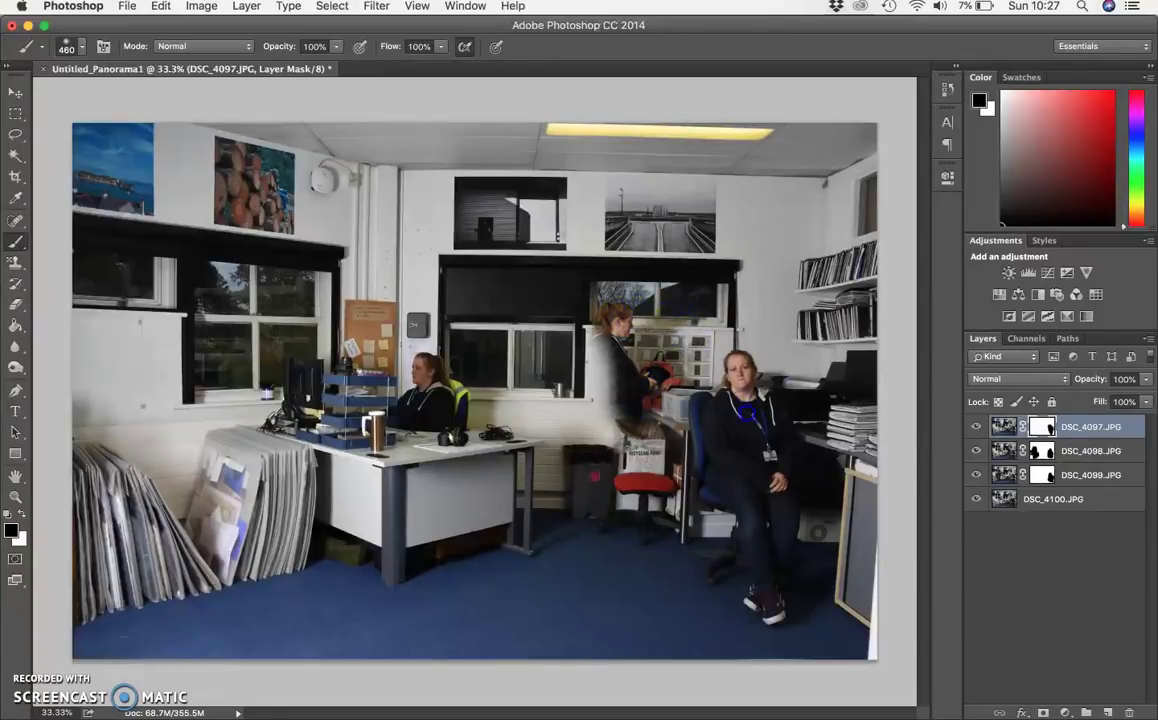
{"action": "mouse_move", "coordinate": [605, 375]}
{"action": "left_mouse_down"}
{"action": "mouse_move", "coordinate": [565, 450]}
{"action": "mouse_move", "coordinate": [615, 576]}
{"action": "mouse_move", "coordinate": [627, 378]}
{"action": "mouse_move", "coordinate": [596, 400]}
{"action": "mouse_move", "coordinate": [592, 359]}
{"action": "mouse_move", "coordinate": [619, 578]}
{"action": "left_mouse_up"}
{"action": "mouse_move", "coordinate": [265, 450]}
{"action": "left_mouse_down"}
{"action": "mouse_move", "coordinate": [215, 540]}
{"action": "mouse_move", "coordinate": [280, 500]}
{"action": "mouse_move", "coordinate": [328, 533]}
{"action": "mouse_move", "coordinate": [290, 450]}
{"action": "mouse_move", "coordinate": [300, 400]}
{"action": "mouse_move", "coordinate": [225, 355]}
{"action": "mouse_move", "coordinate": [262, 366]}
{"action": "mouse_move", "coordinate": [168, 341]}
{"action": "mouse_move", "coordinate": [200, 295]}
{"action": "mouse_move", "coordinate": [212, 608]}
{"action": "mouse_move", "coordinate": [225, 465]}
{"action": "mouse_move", "coordinate": [160, 505]}
{"action": "mouse_move", "coordinate": [250, 440]}
{"action": "mouse_move", "coordinate": [260, 490]}
{"action": "mouse_move", "coordinate": [203, 530]}
{"action": "left_mouse_up"}
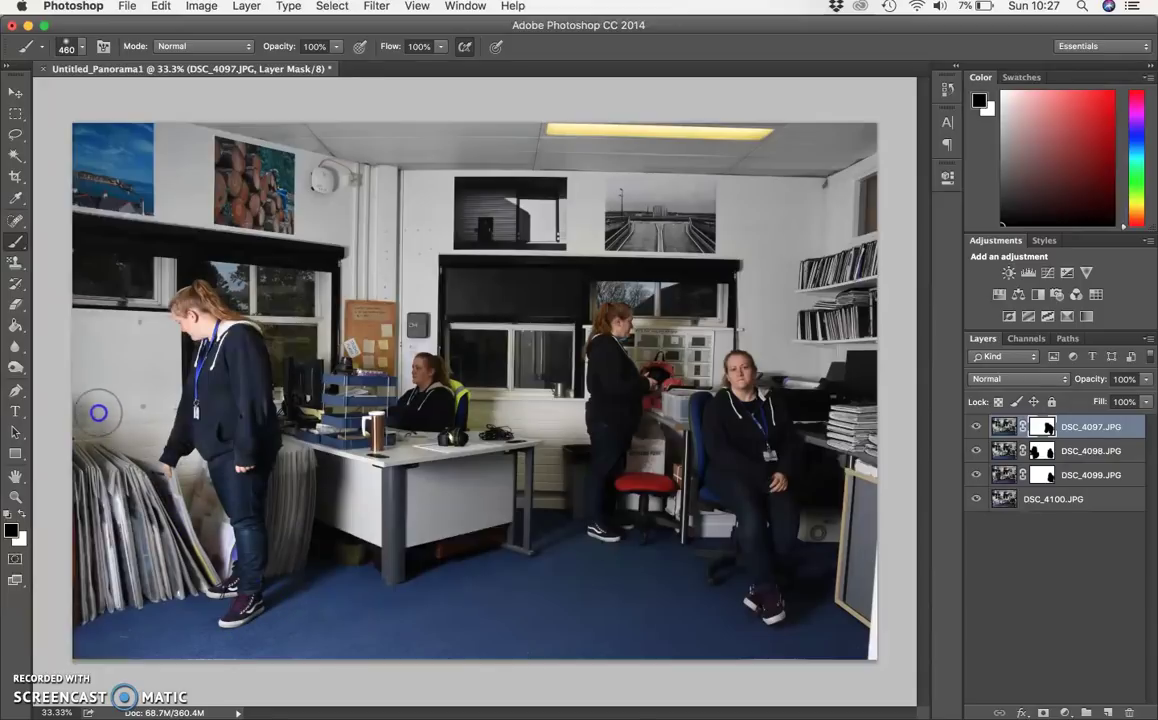
{"action": "mouse_move", "coordinate": [320, 428]}
{"action": "left_mouse_down"}
{"action": "mouse_move", "coordinate": [269, 455]}
{"action": "mouse_move", "coordinate": [248, 579]}
{"action": "mouse_move", "coordinate": [162, 622]}
{"action": "left_mouse_up"}
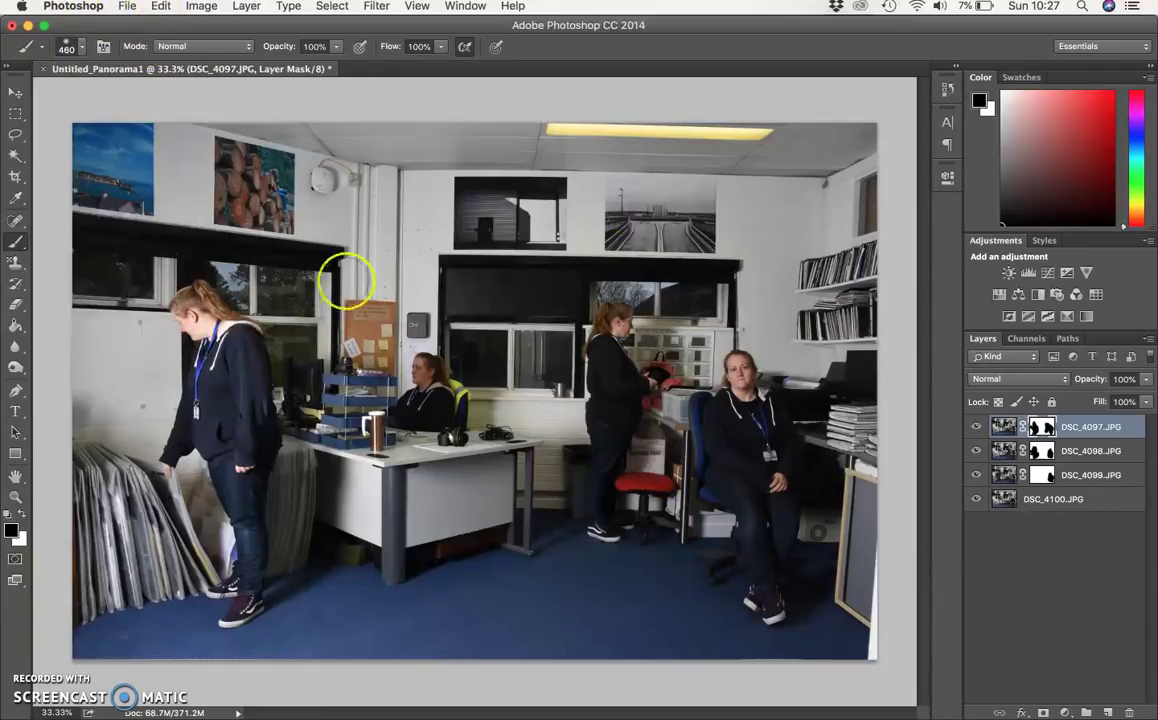
- Save the composite as multime1.jpg in JPEG format at Quality 12 Maximum
{"action": "left_click", "coordinate": [130, 7]}
{"action": "left_click", "coordinate": [153, 172]}
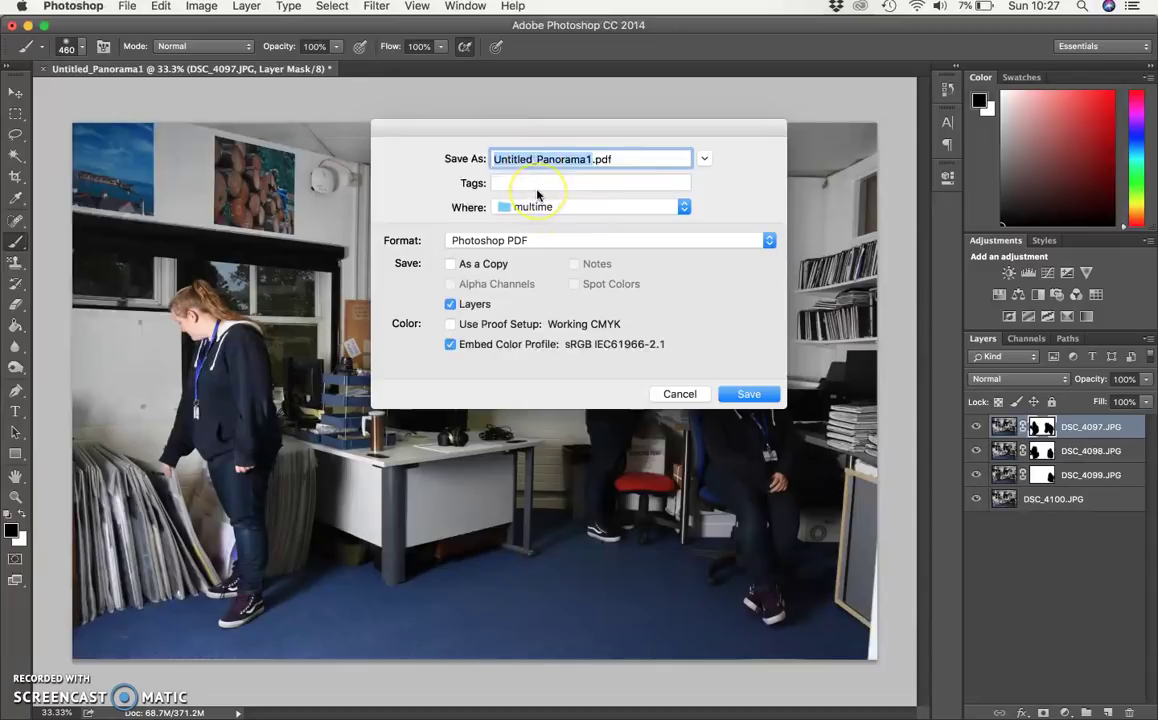
{"action": "type", "text": "multime1"}
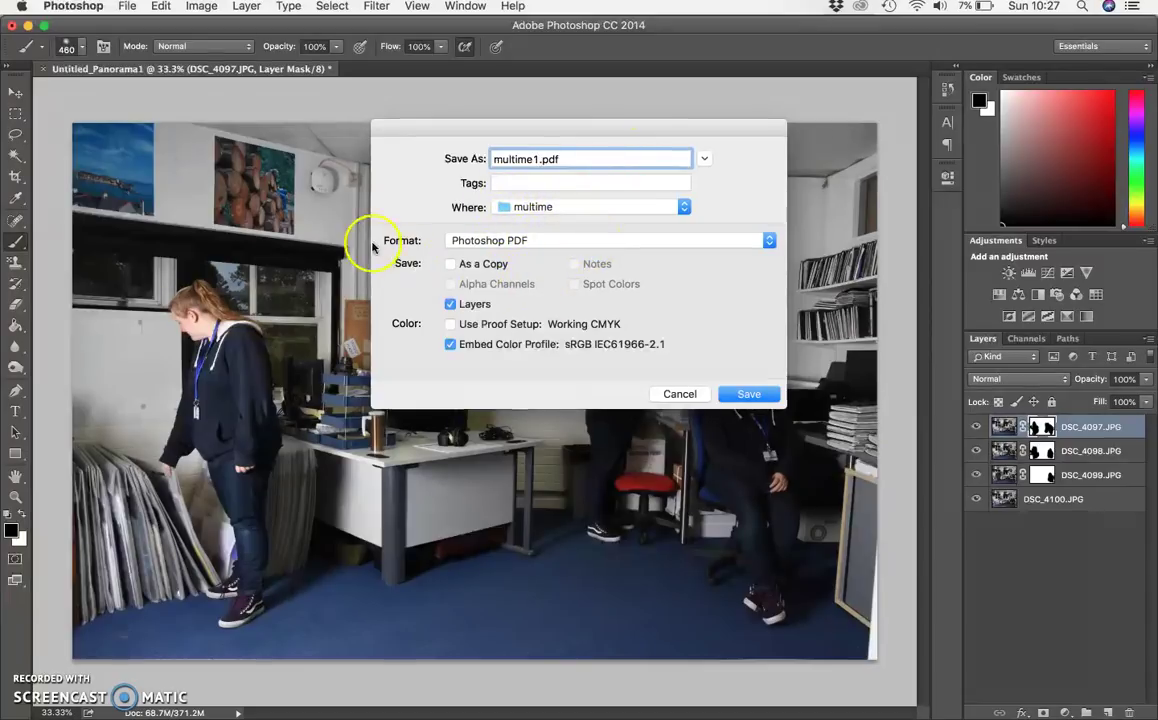
{"action": "left_click", "coordinate": [492, 245]}
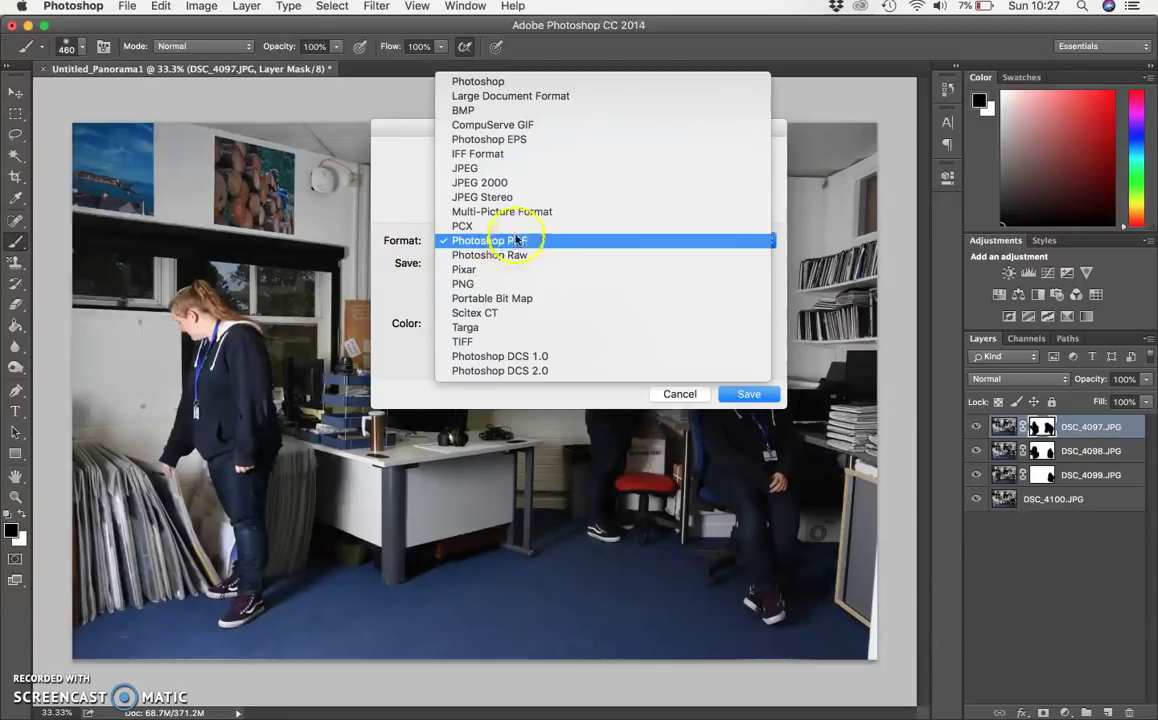
{"action": "left_click", "coordinate": [513, 172]}
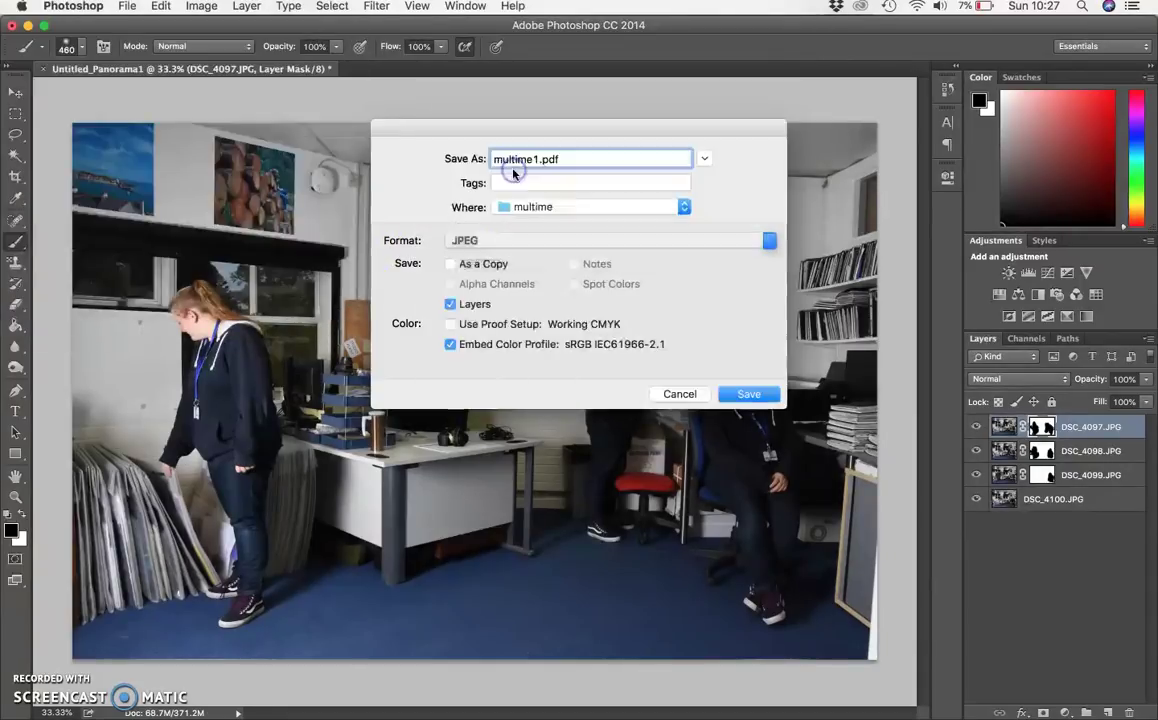
{"action": "left_click", "coordinate": [750, 395]}
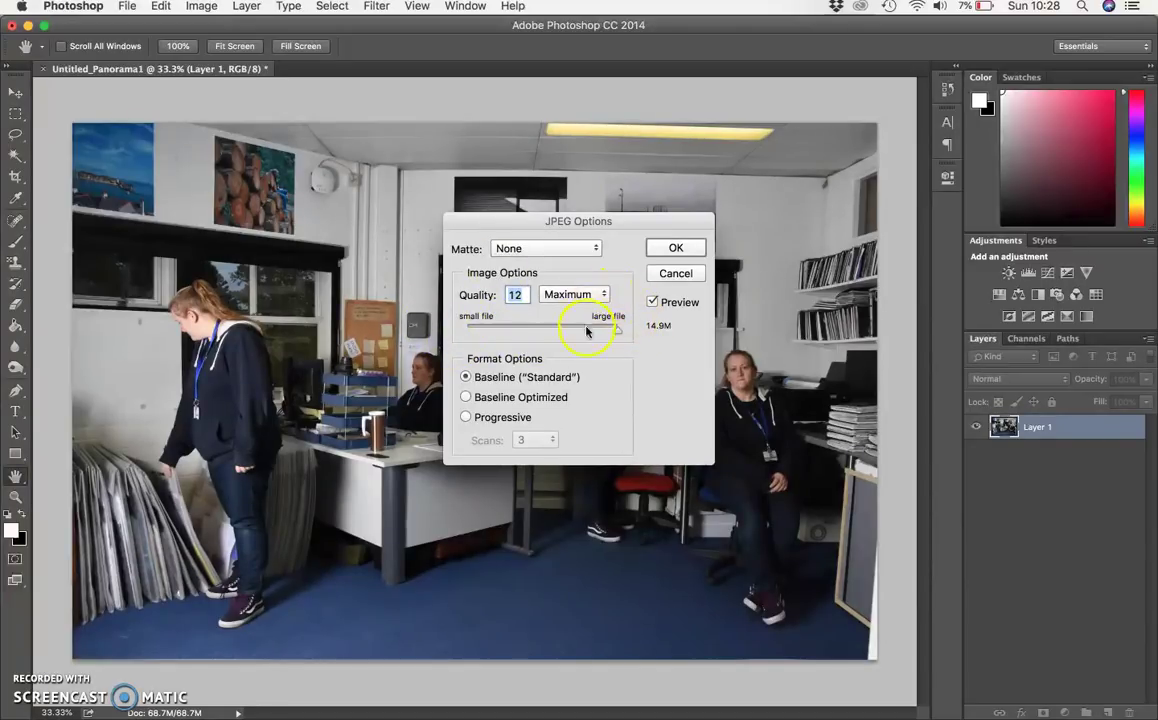
{"action": "left_click", "coordinate": [674, 250]}
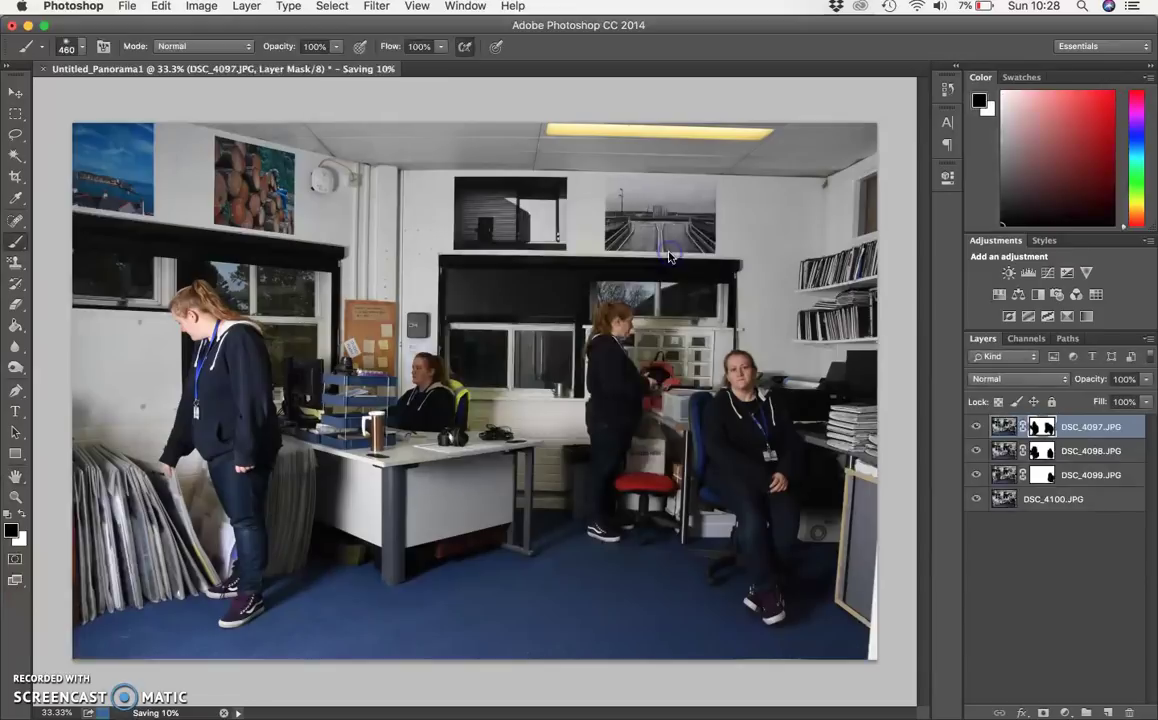